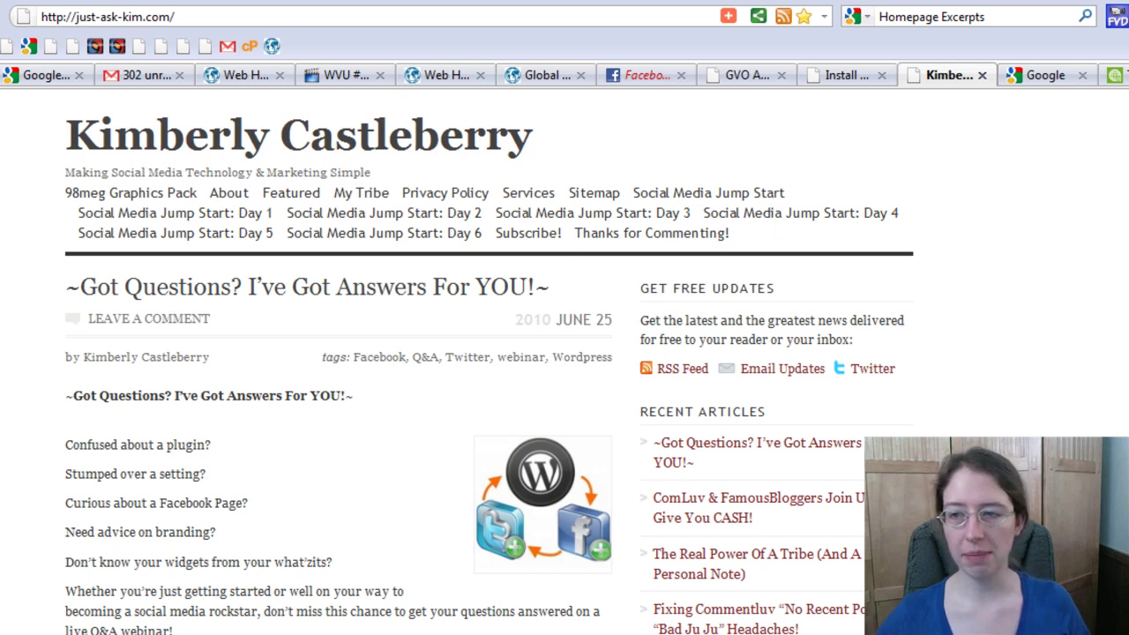
Step: Scroll up and down through the current page to review its content
scroll(488, 362, down, 5)
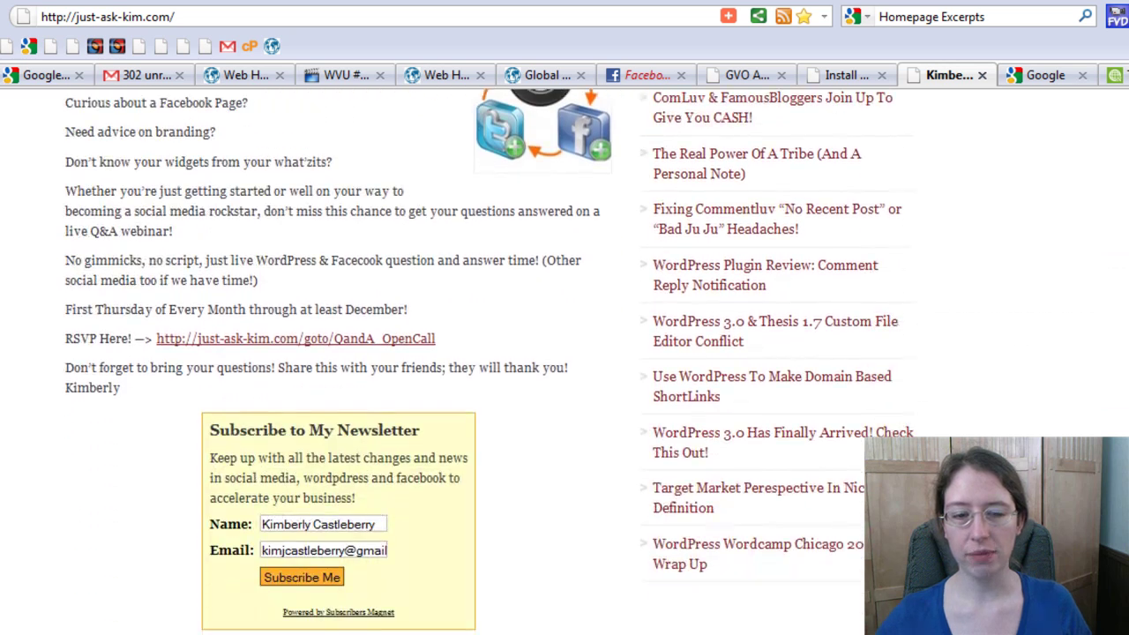
scroll(488, 362, up, 5)
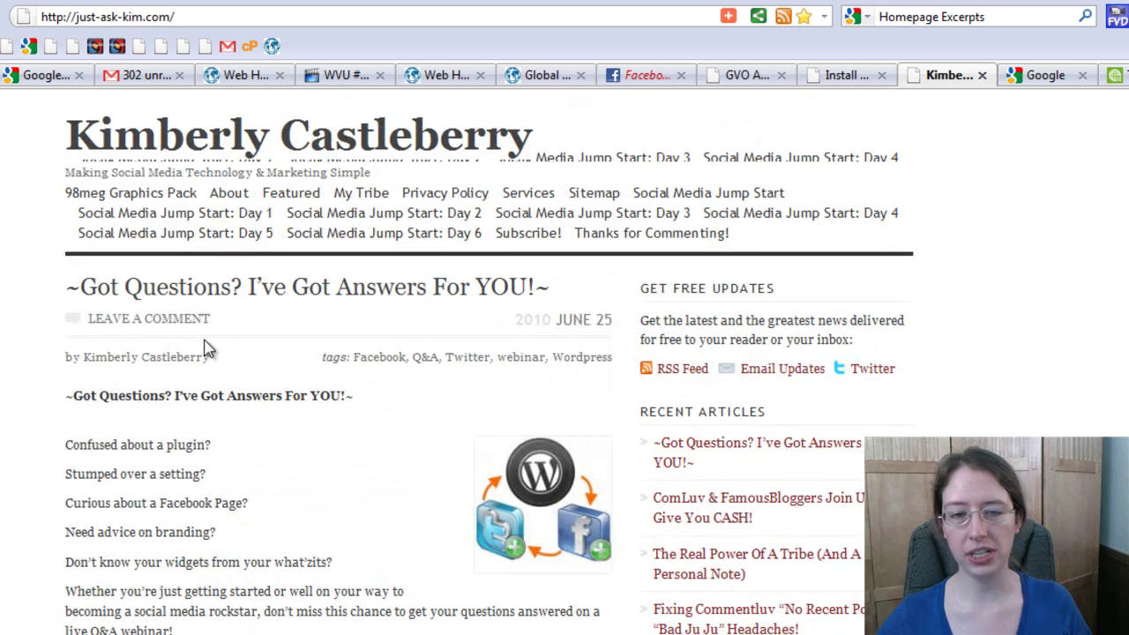
scroll(209, 340, down, 2)
scroll(205, 346, down, 12)
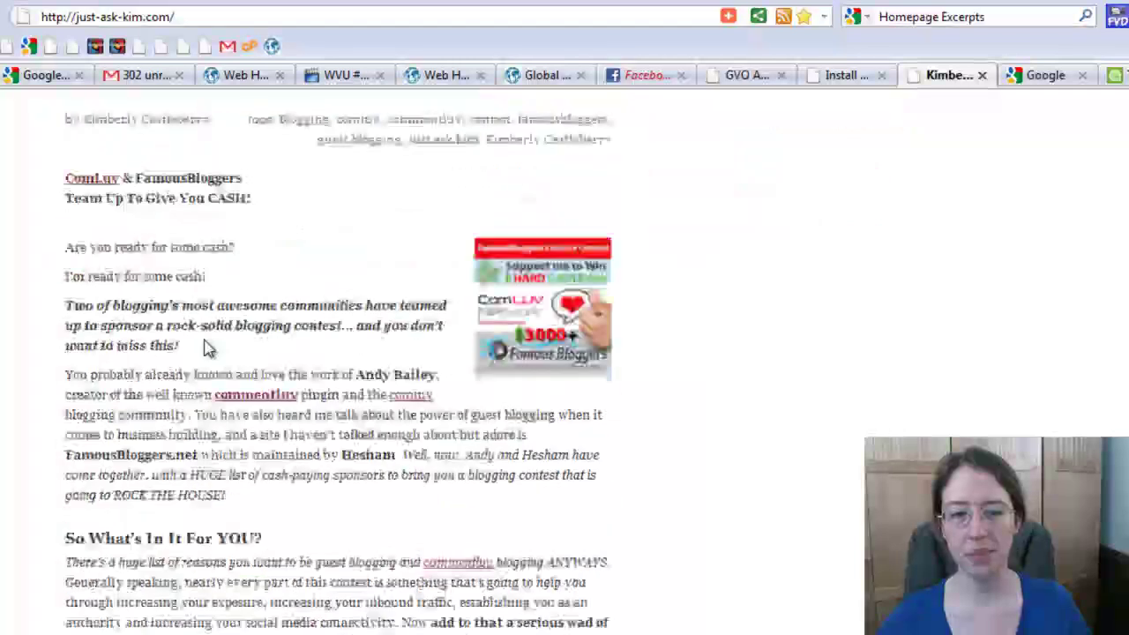
scroll(205, 343, down, 2)
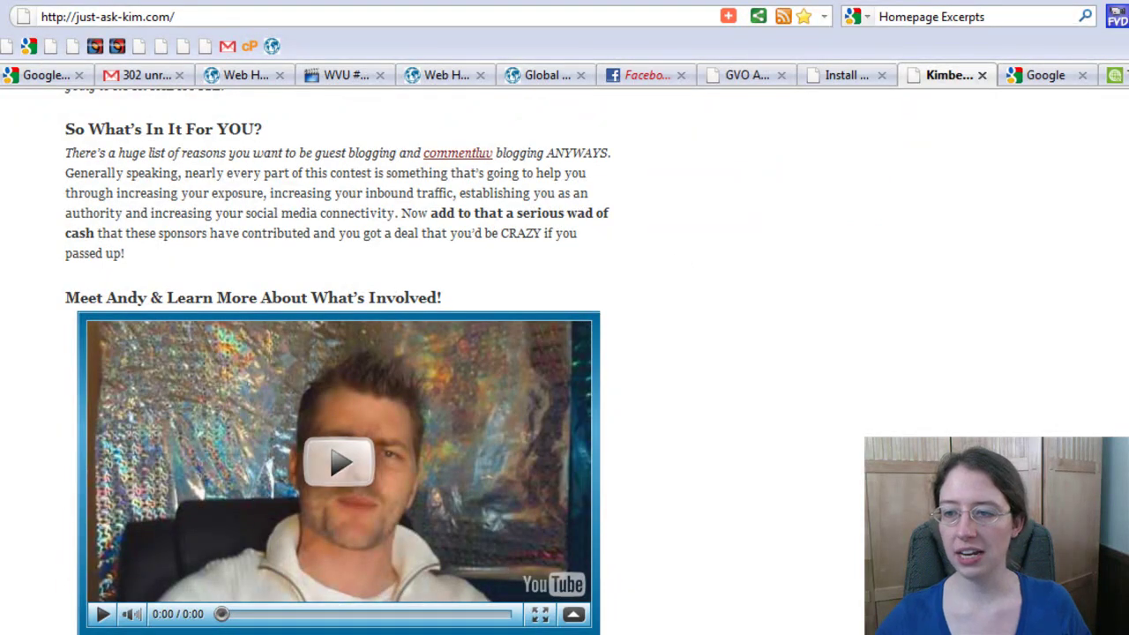
scroll(337, 362, up, 15)
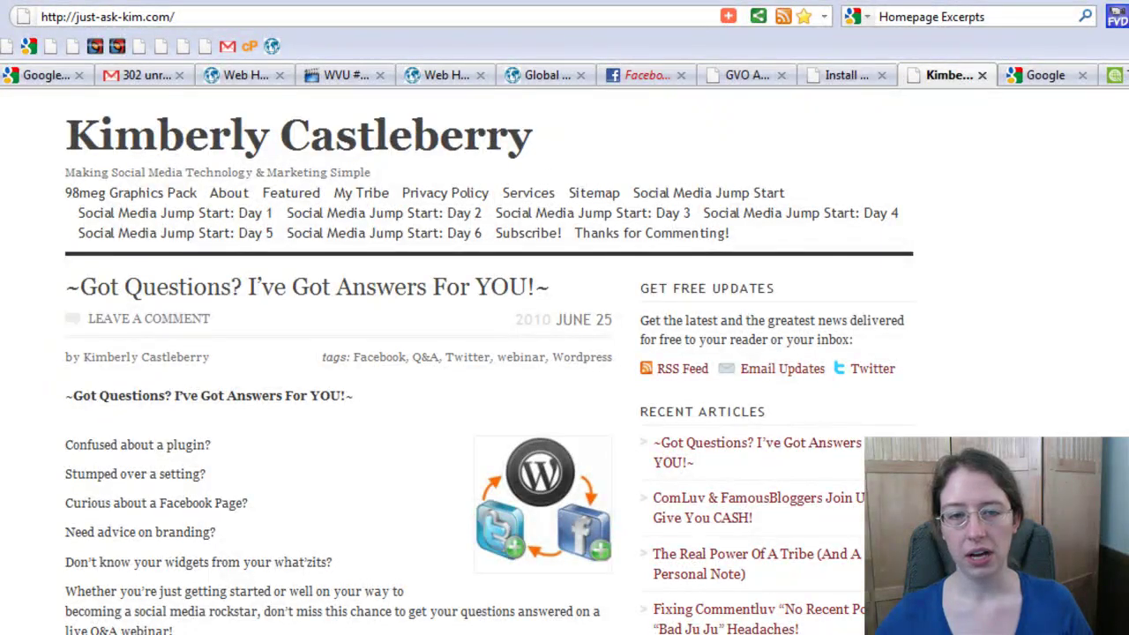
scroll(565, 352, down, 1)
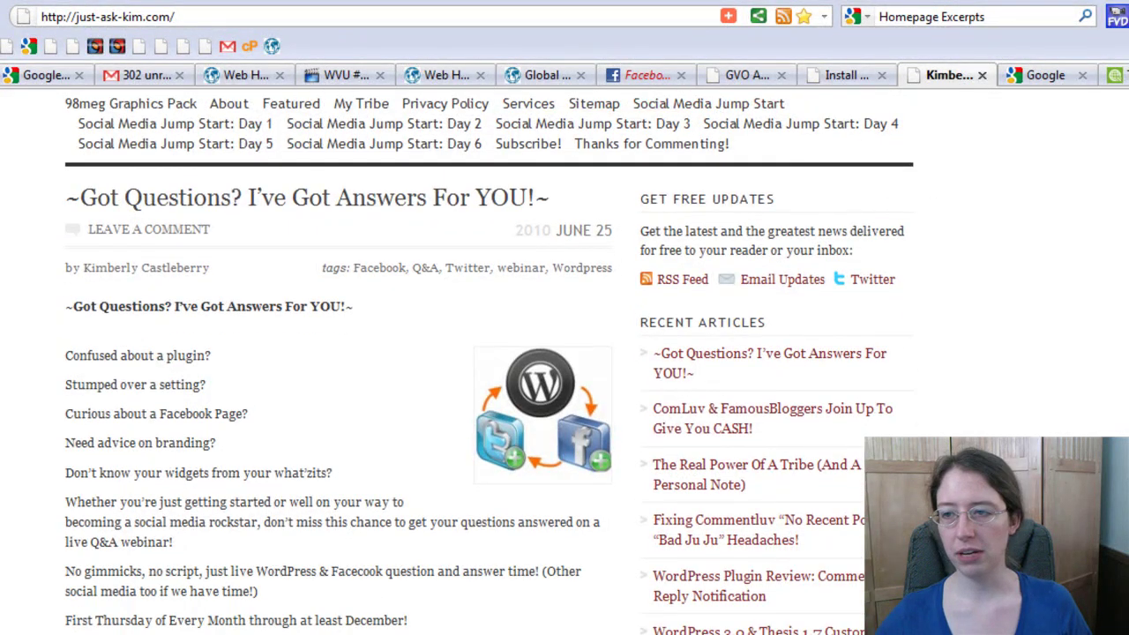
scroll(339, 353, down, 15)
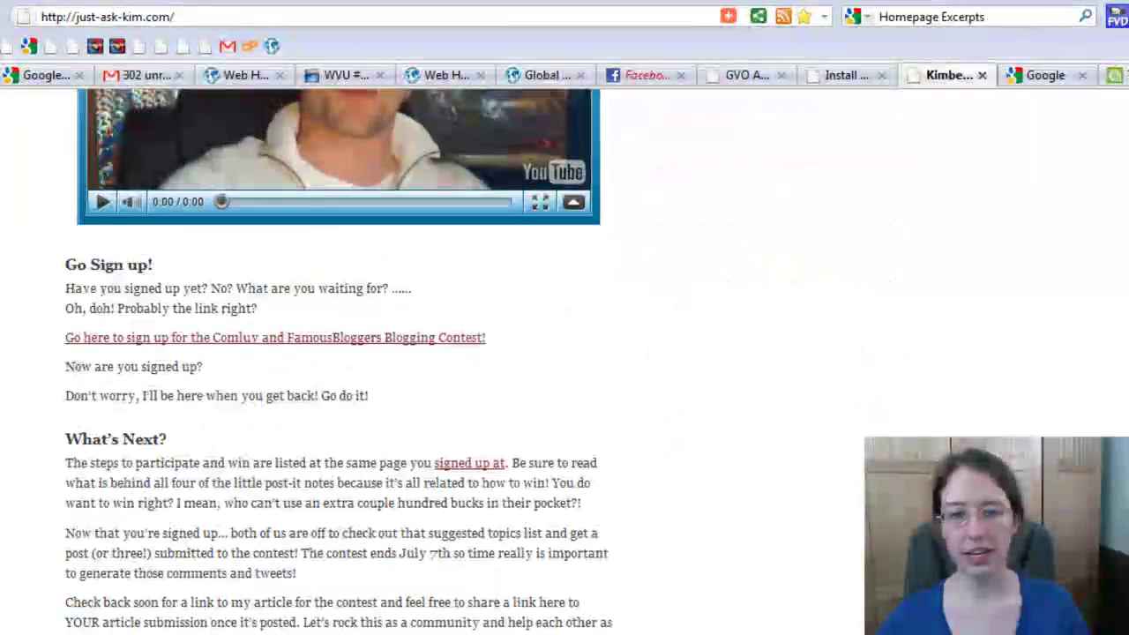
scroll(338, 352, up, 6)
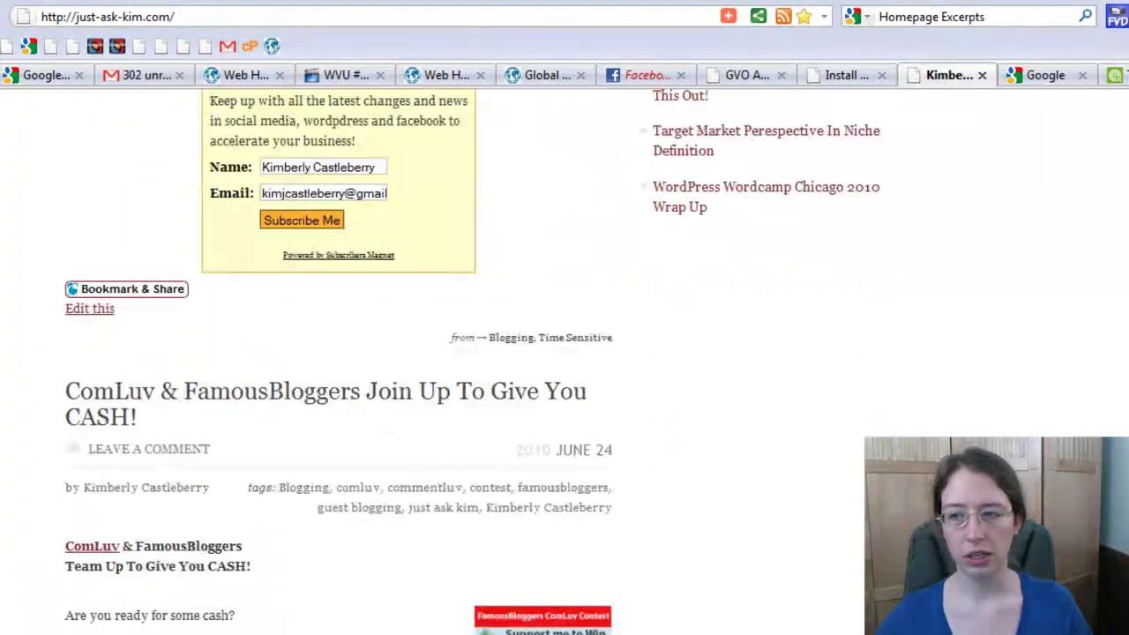
scroll(339, 353, down, 2)
scroll(339, 353, down, 1)
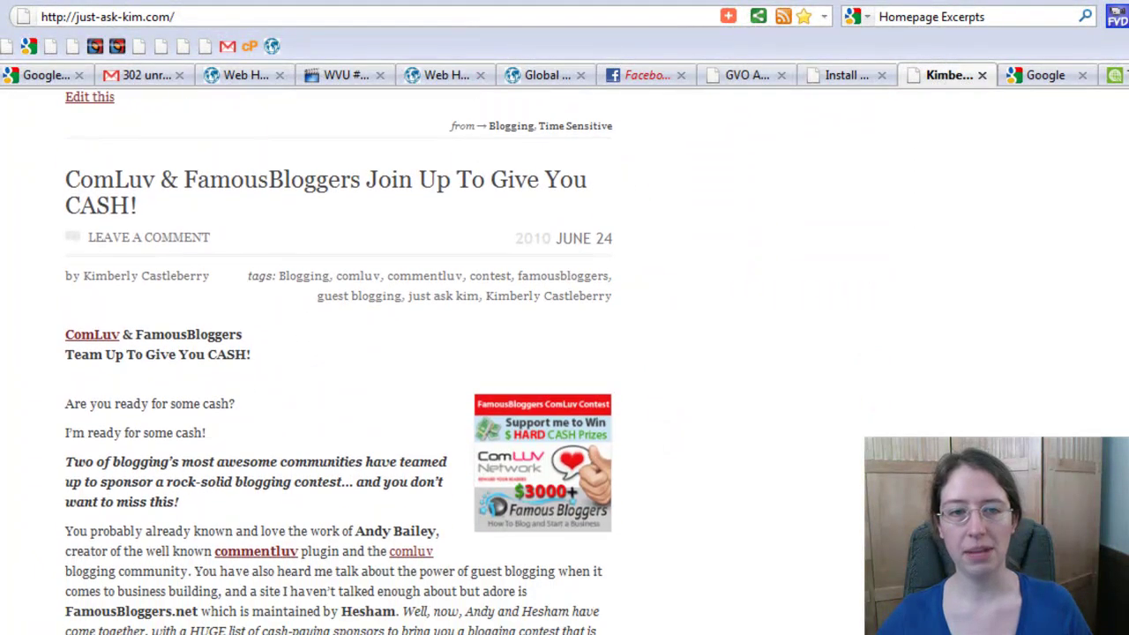
scroll(338, 353, down, 1)
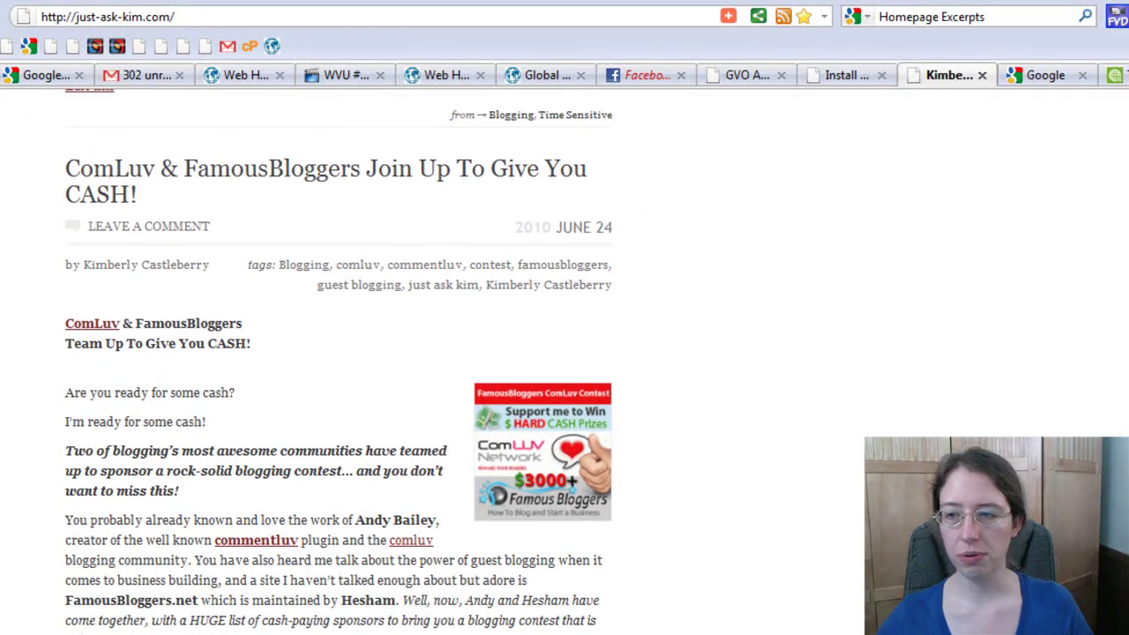
scroll(339, 353, down, 10)
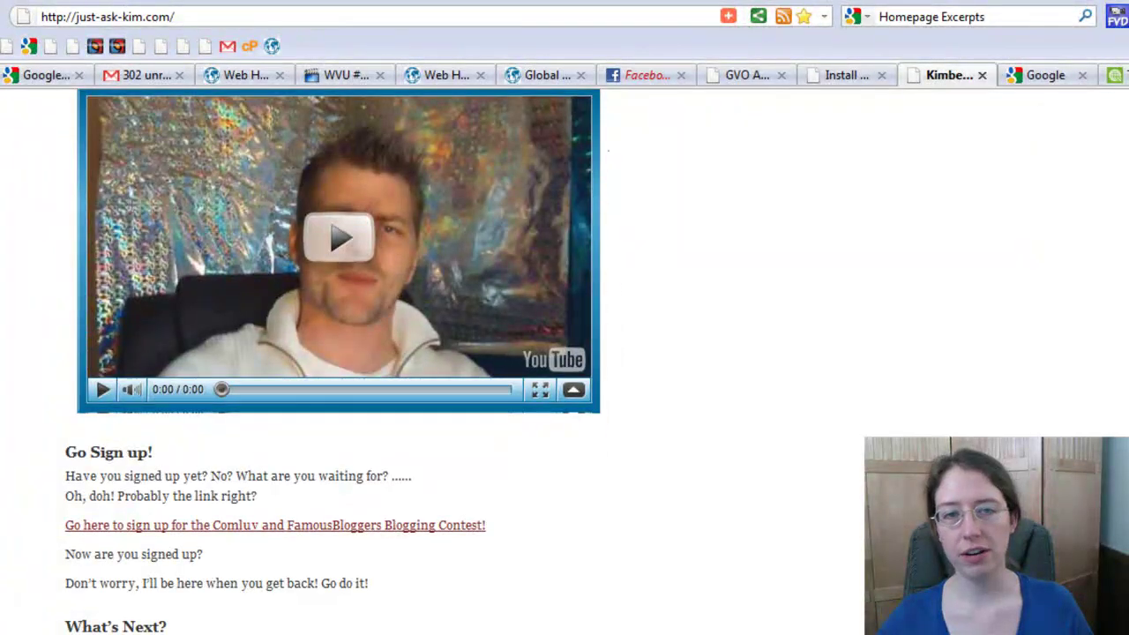
scroll(338, 352, down, 3)
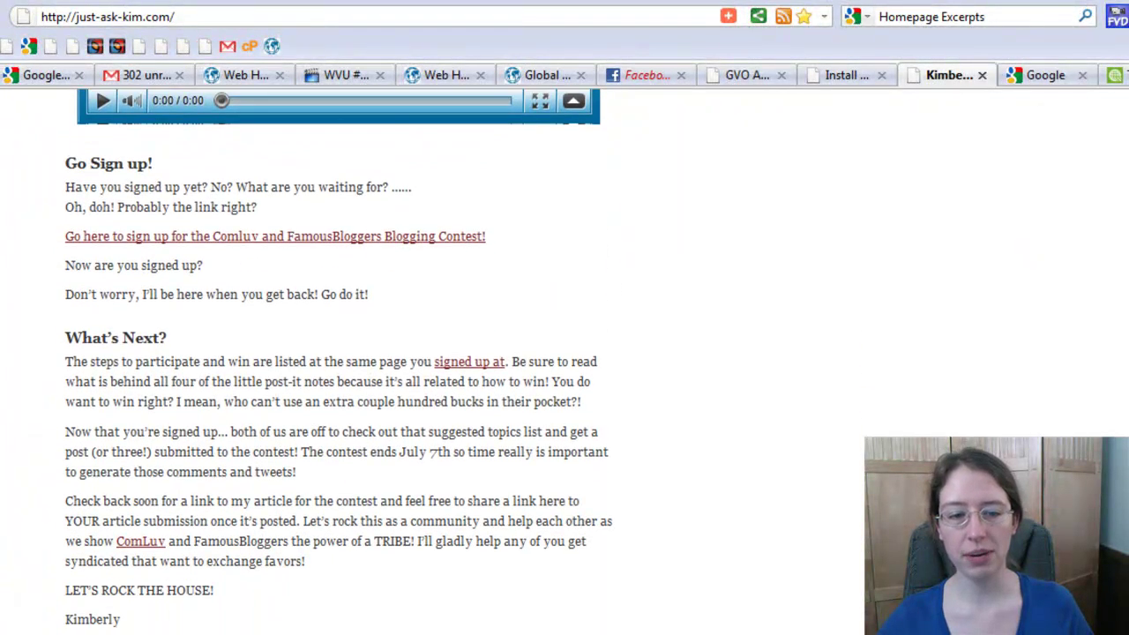
scroll(339, 352, down, 3)
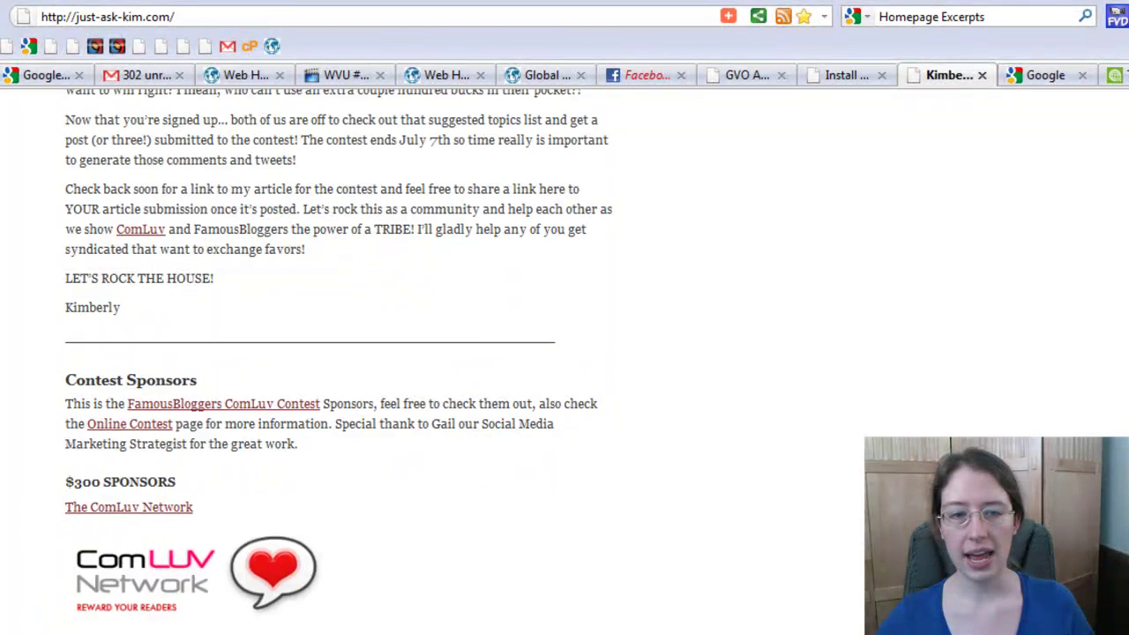
scroll(339, 352, down, 10)
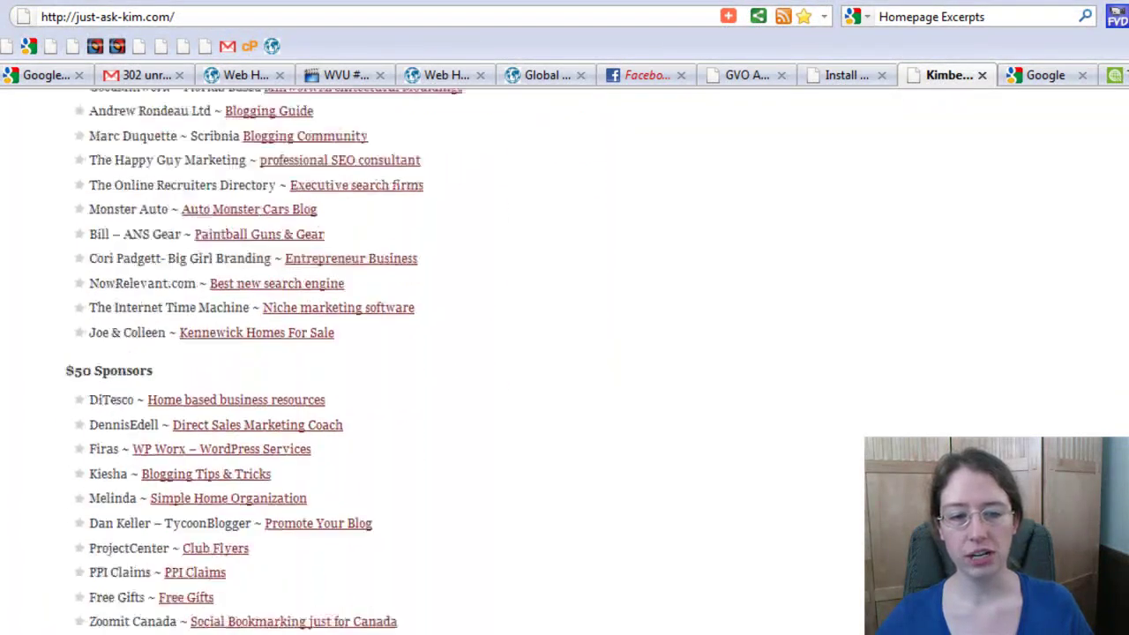
scroll(339, 352, down, 6)
scroll(841, 436, up, 3)
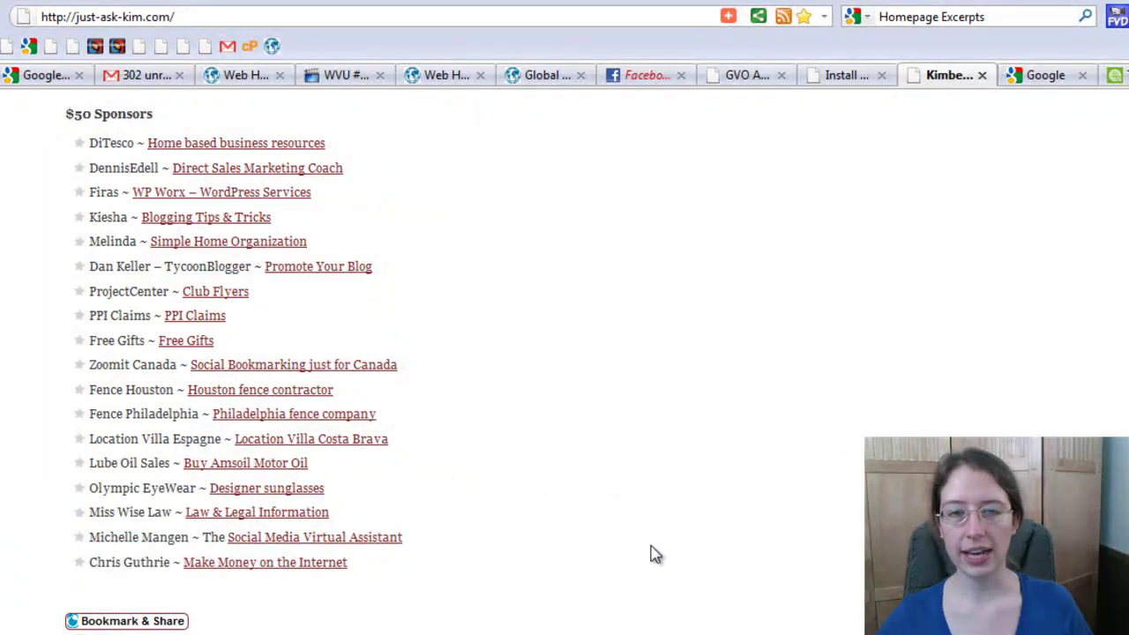
scroll(697, 345, up, 13)
scroll(696, 345, up, 10)
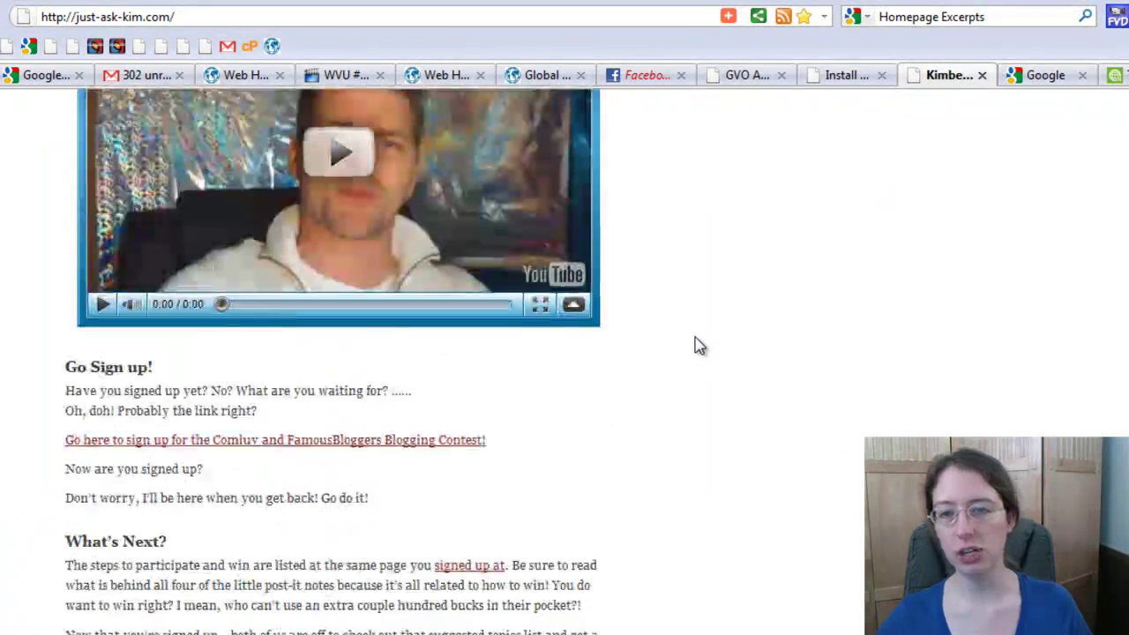
scroll(697, 345, up, 4)
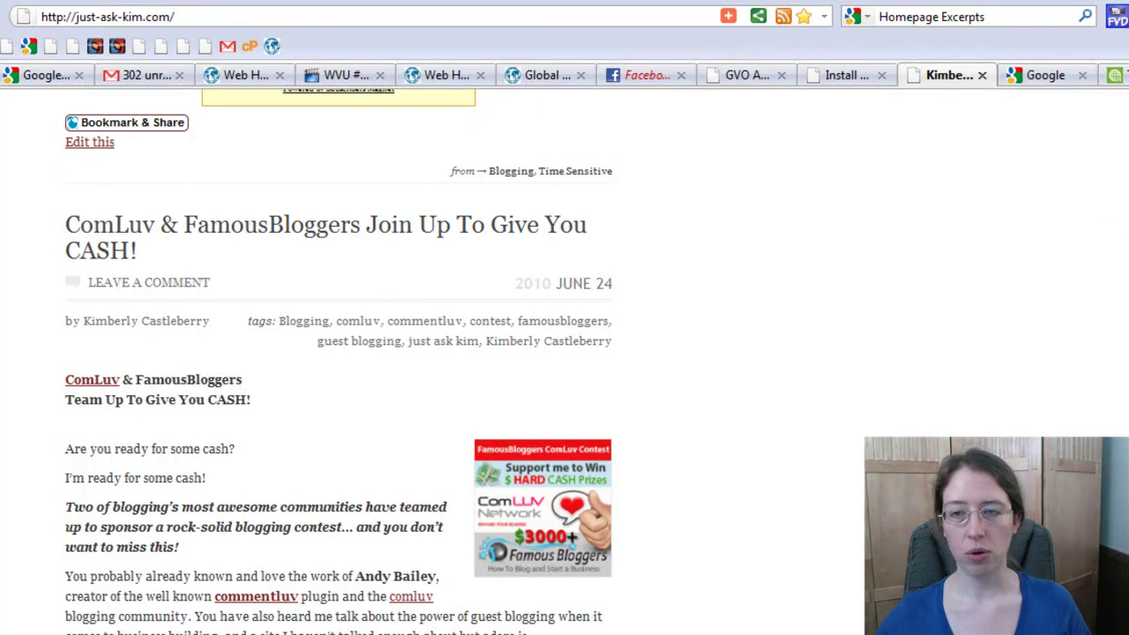
scroll(339, 361, down, 1)
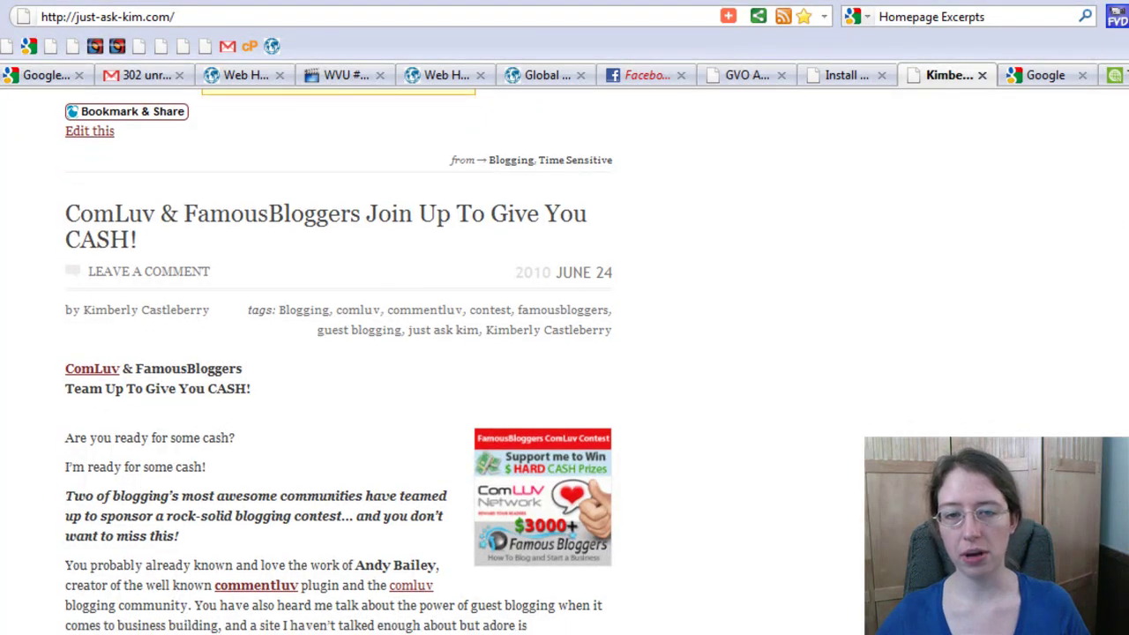
scroll(339, 361, down, 10)
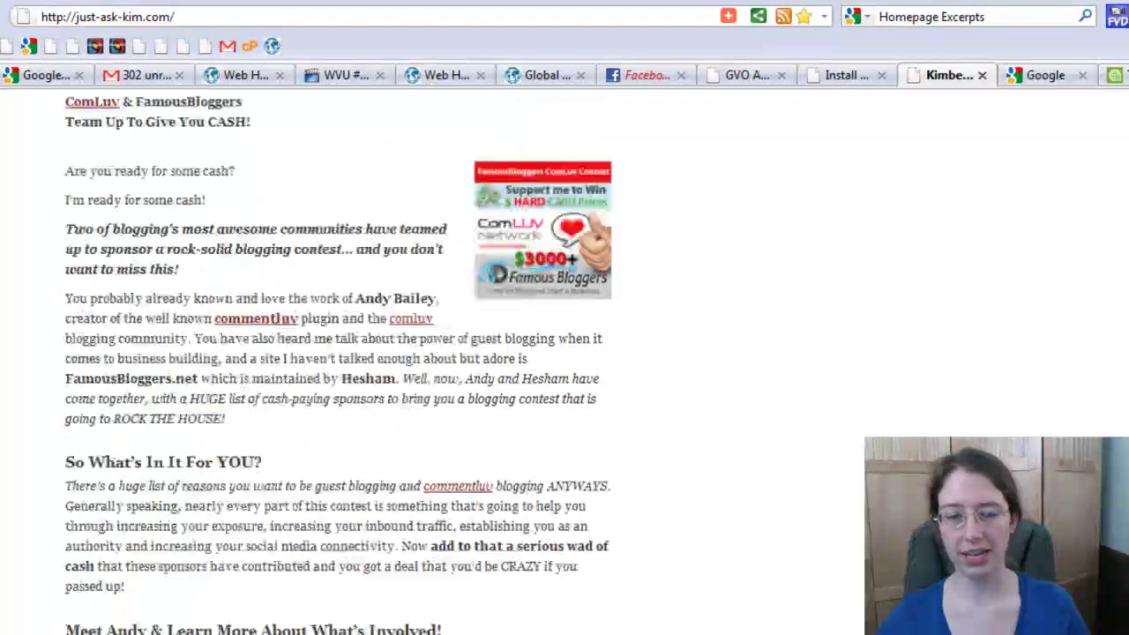
scroll(339, 361, up, 9)
scroll(338, 361, down, 2)
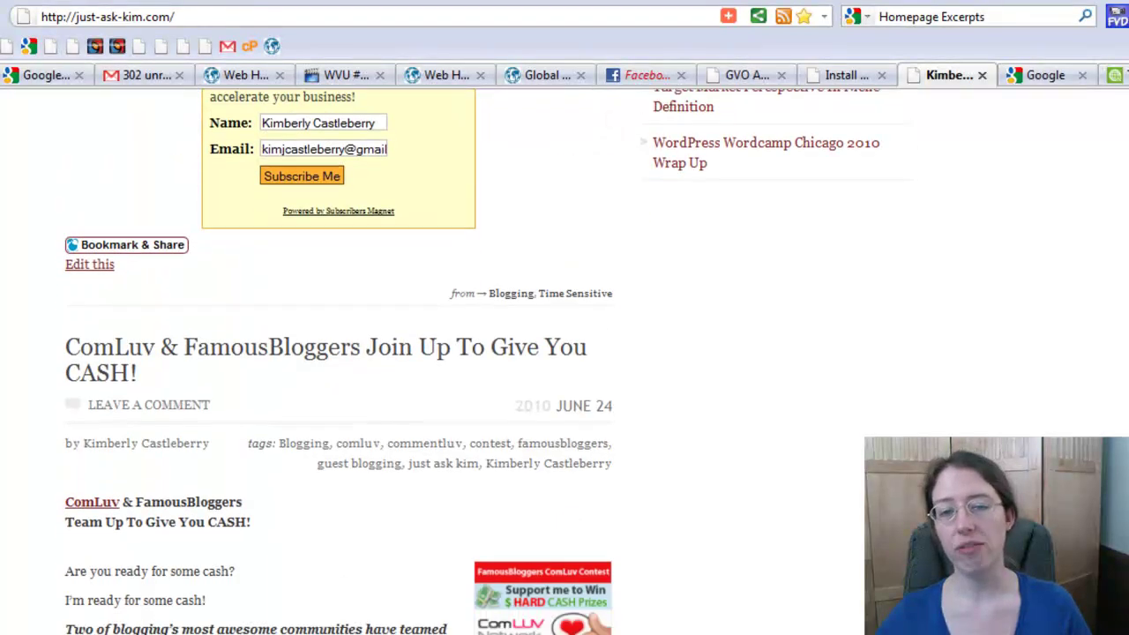
scroll(339, 361, down, 1)
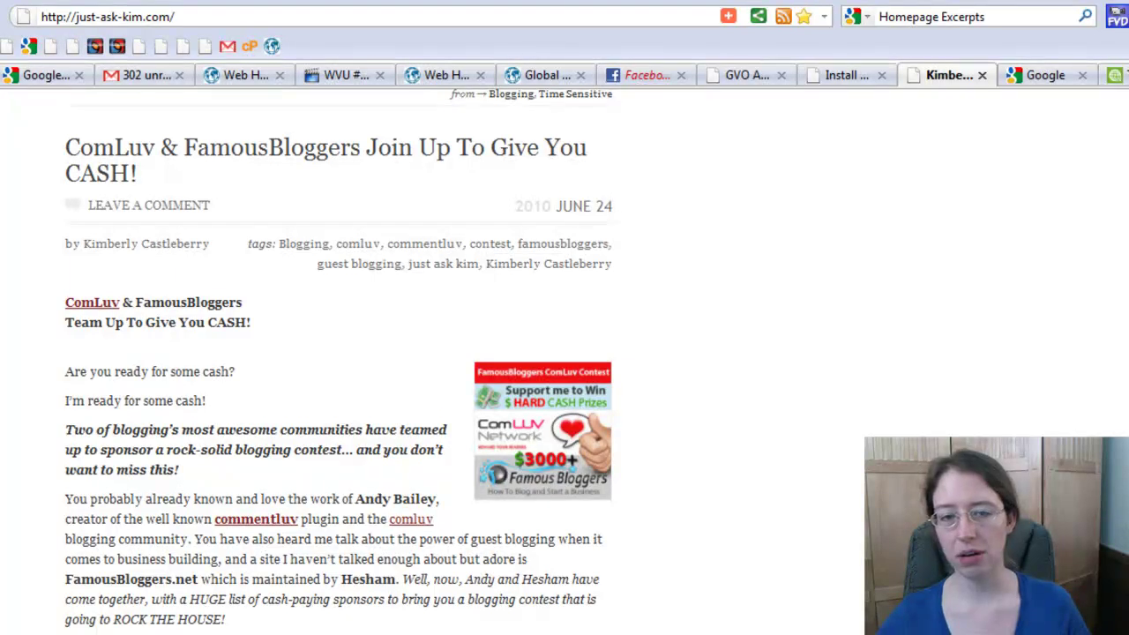
scroll(339, 361, down, 2)
scroll(339, 361, up, 3)
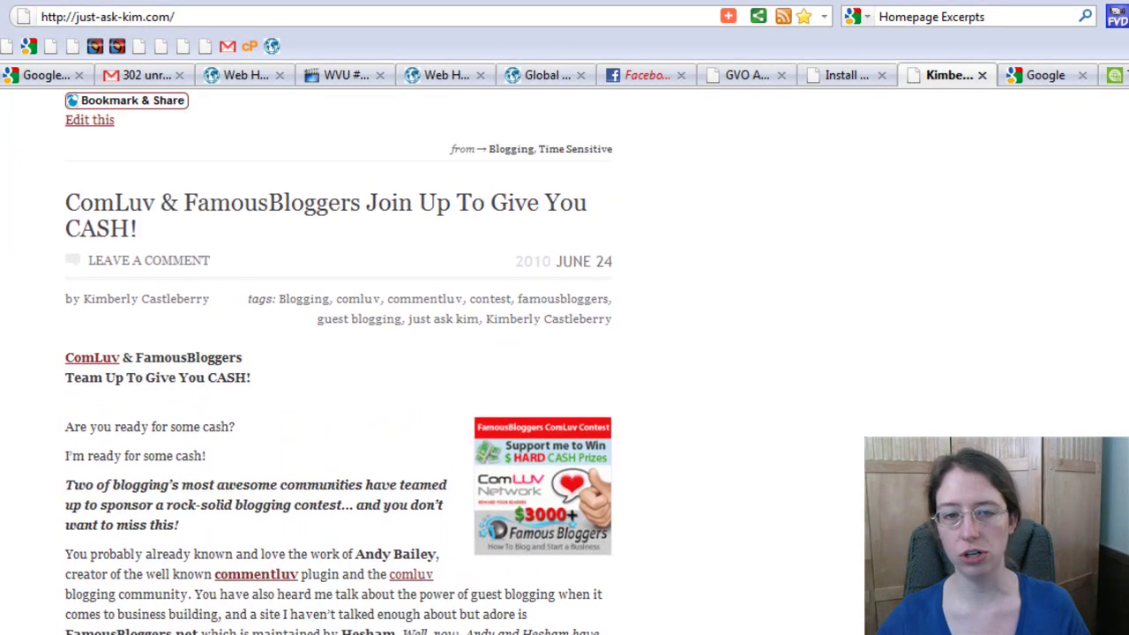
scroll(338, 362, down, 10)
scroll(339, 361, down, 9)
scroll(339, 362, up, 20)
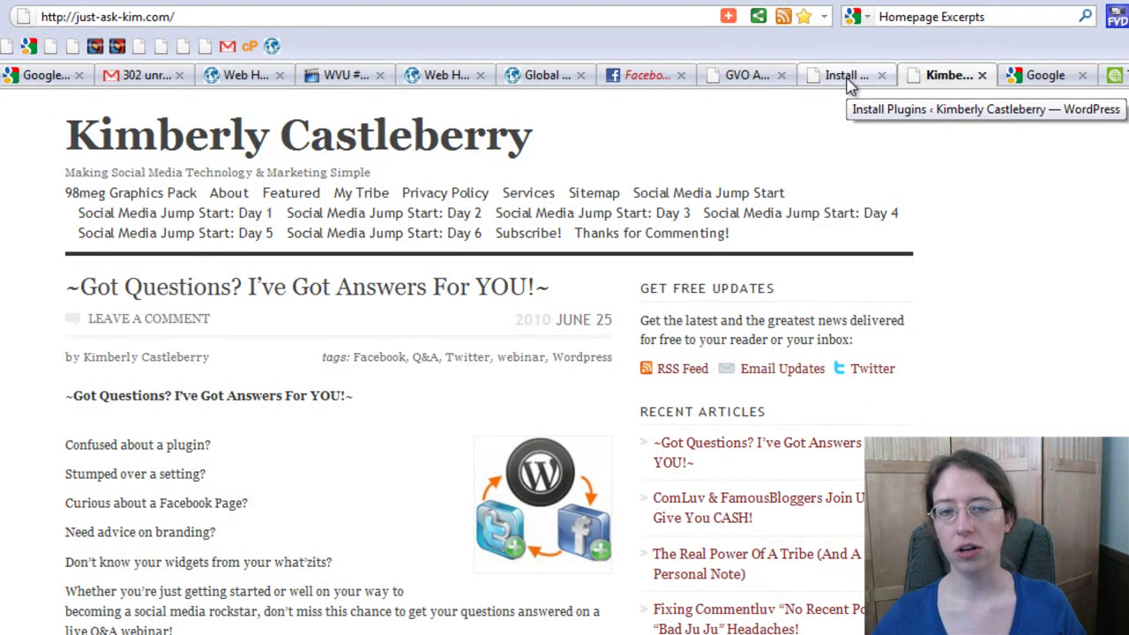
Step: Search Google for 'homepage excerpts'
click(1047, 79)
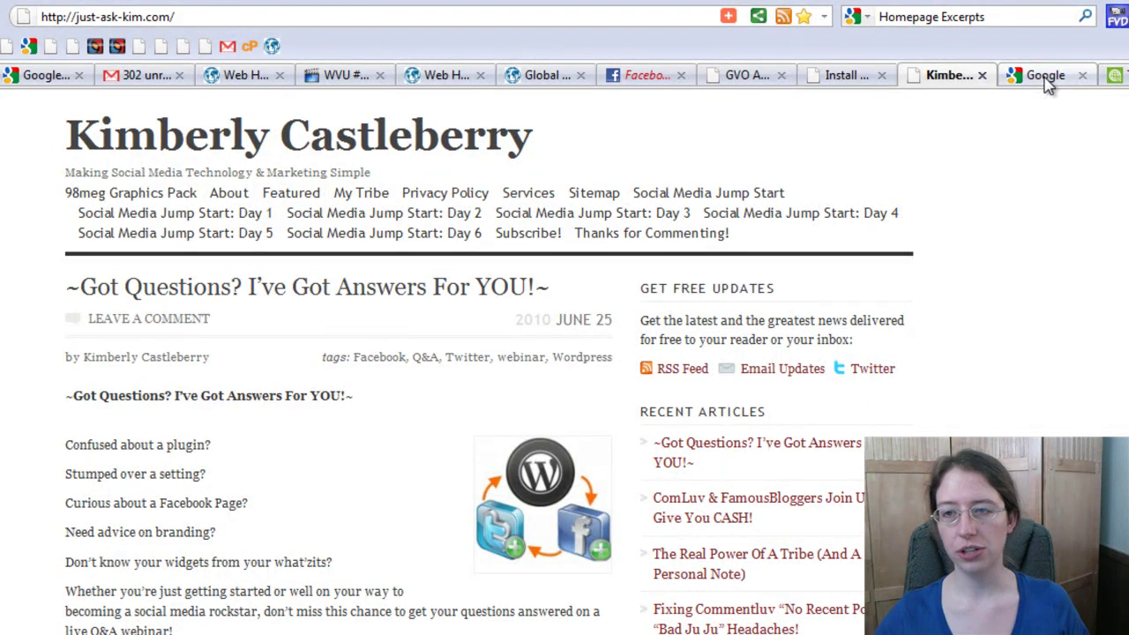
text(homepag)
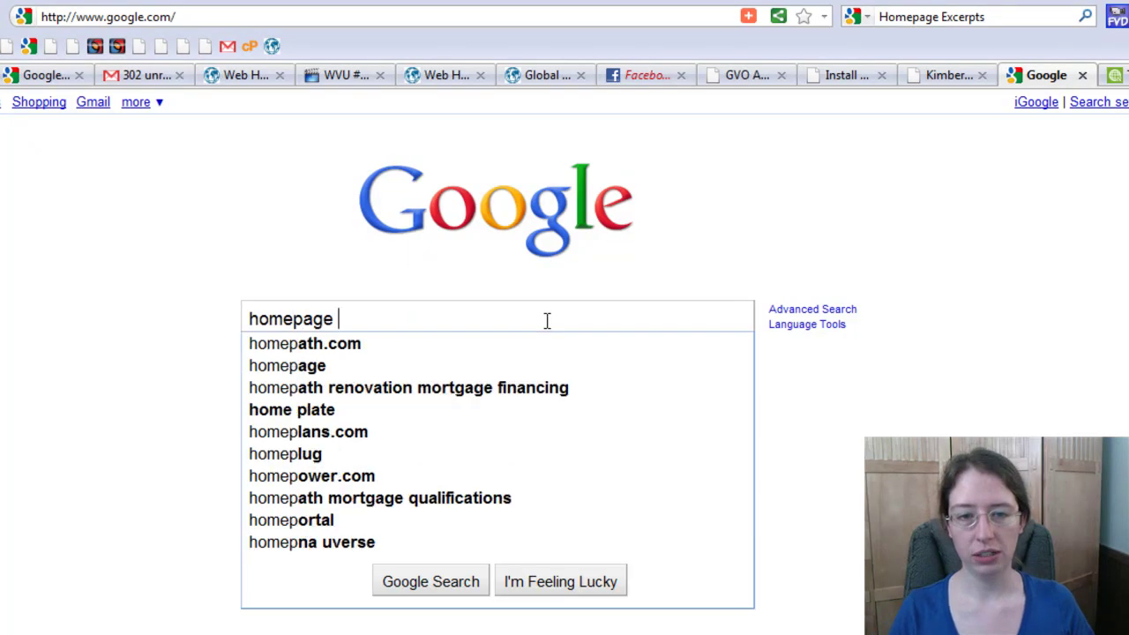
text(e excer)
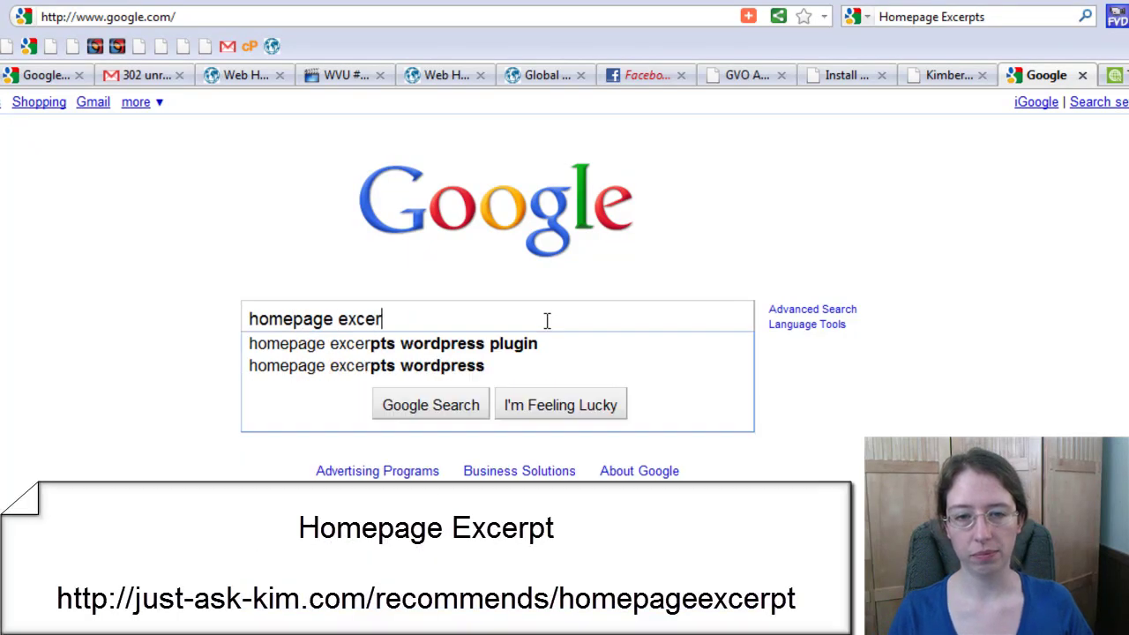
text(pts)
key(Return)
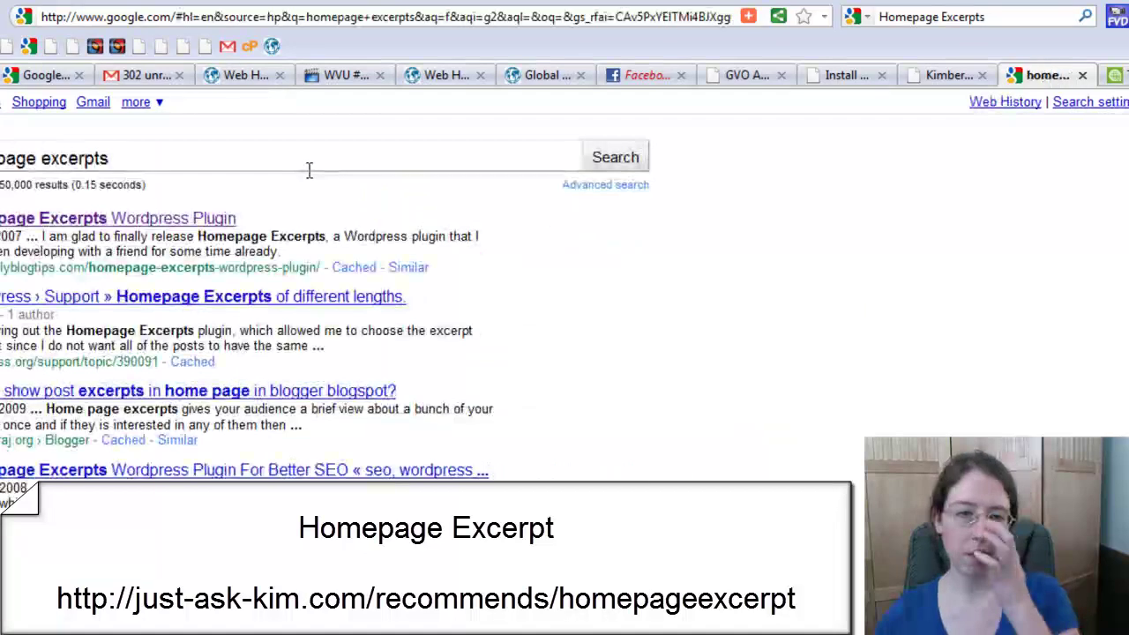
Step: Open the Daily Blog Tips Homepage Excerpts article and download homepage_excerpts.zip
click(185, 224)
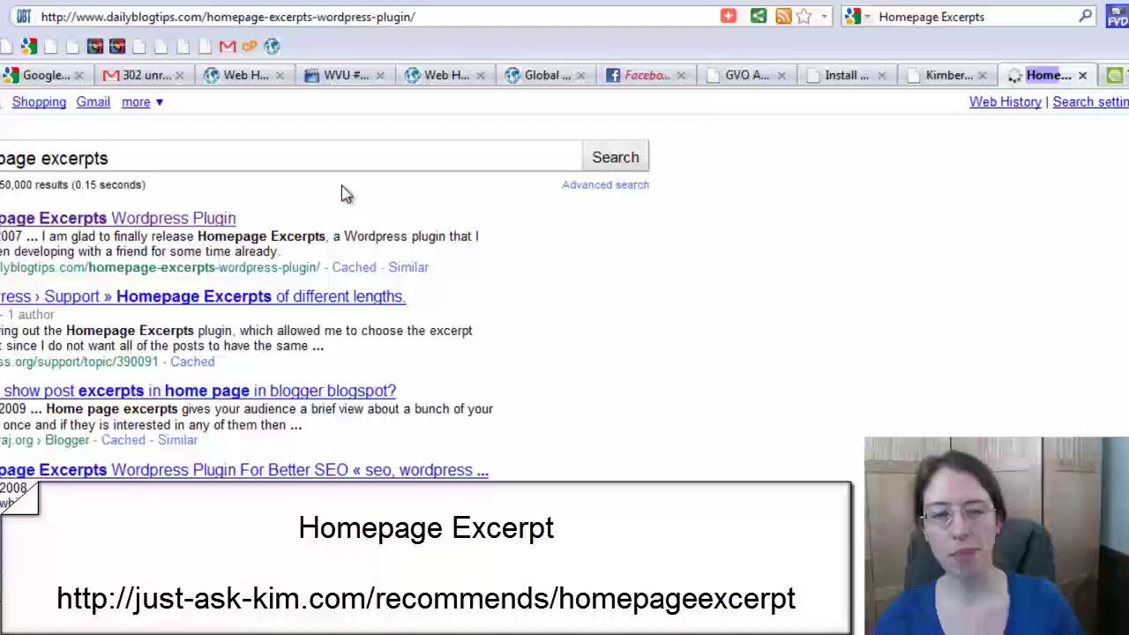
scroll(543, 372, down, 6)
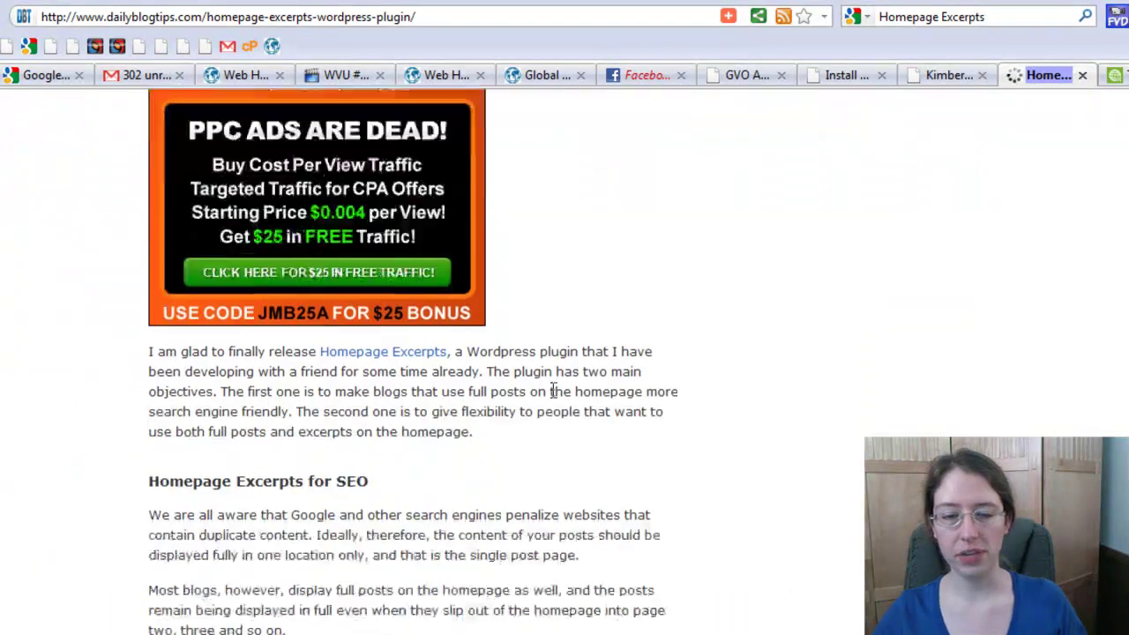
scroll(234, 432, down, 10)
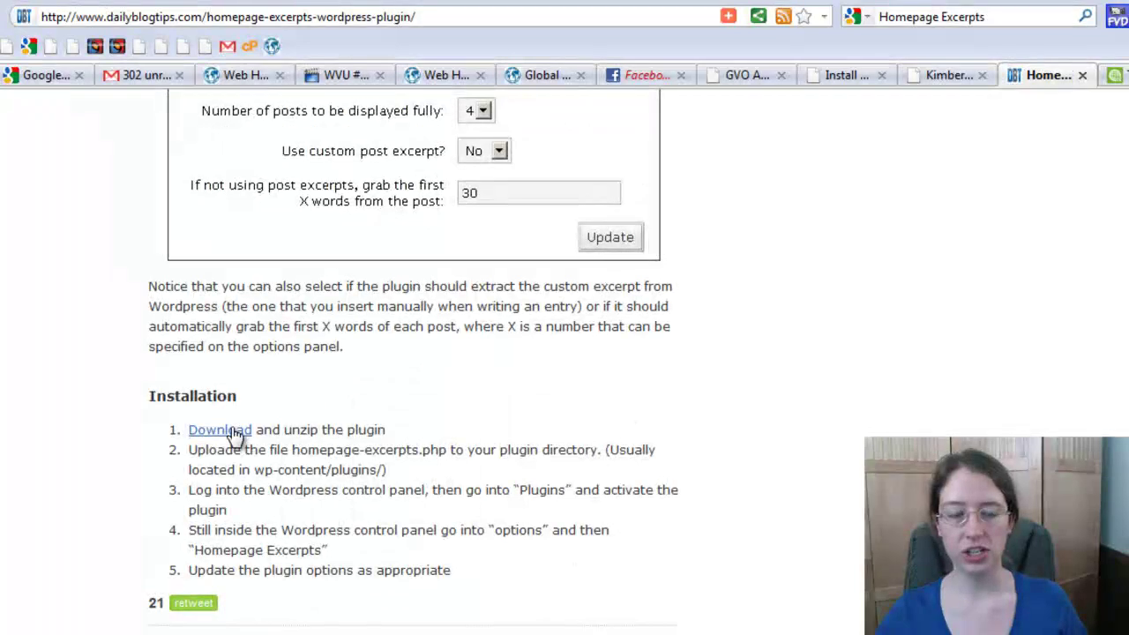
click(234, 435)
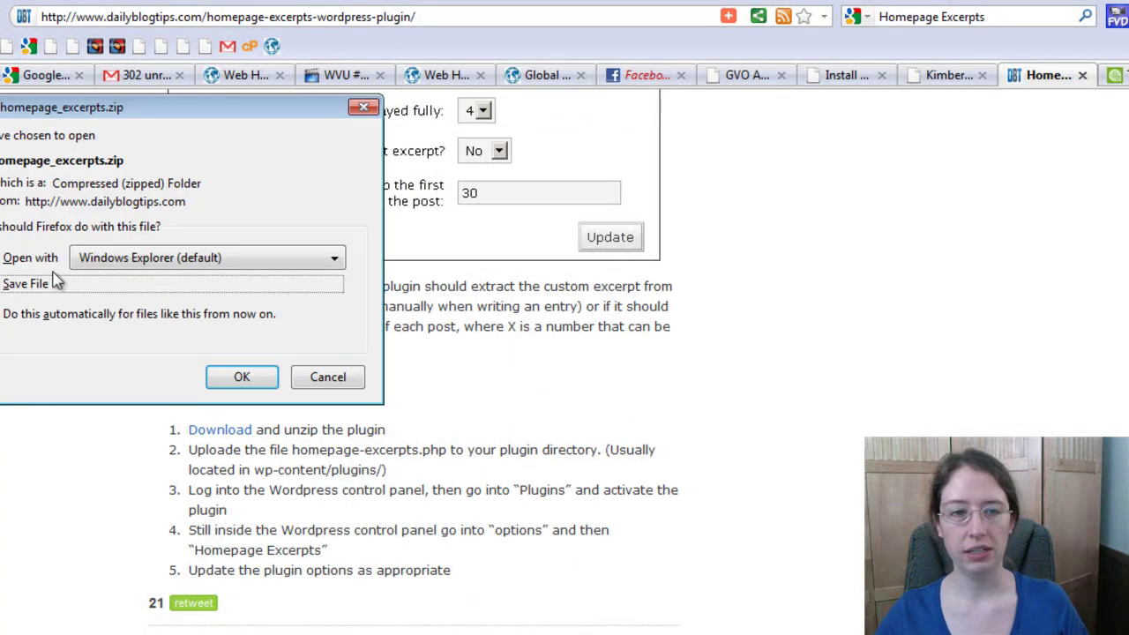
click(216, 378)
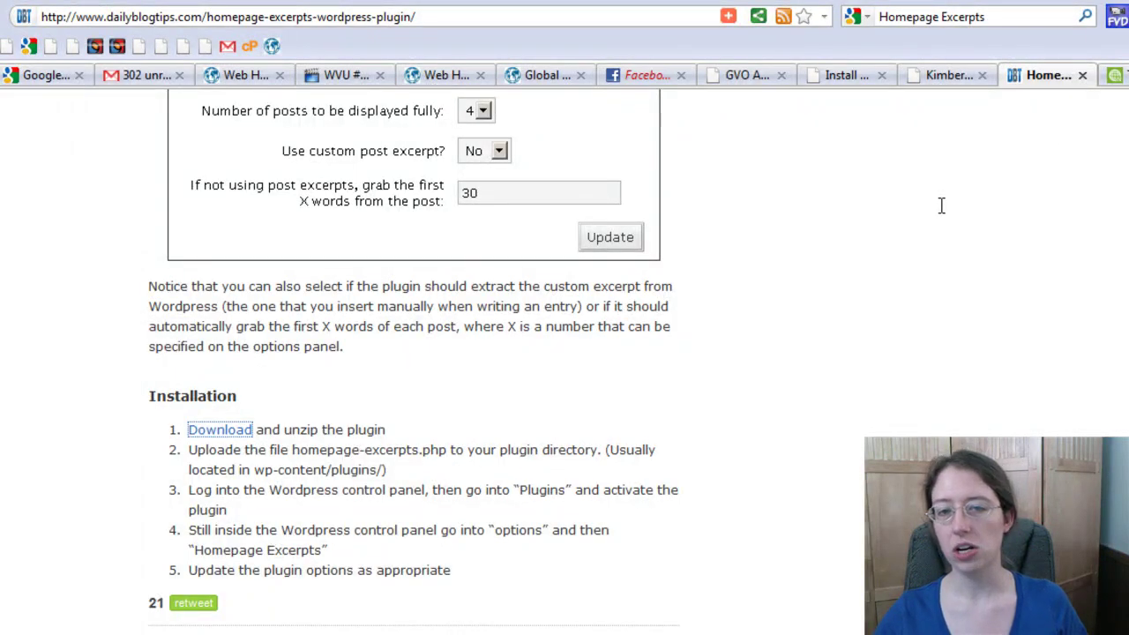
Step: Upload the downloaded plugin zip from Downloads via Plugins > Add New > Upload and install it
click(939, 81)
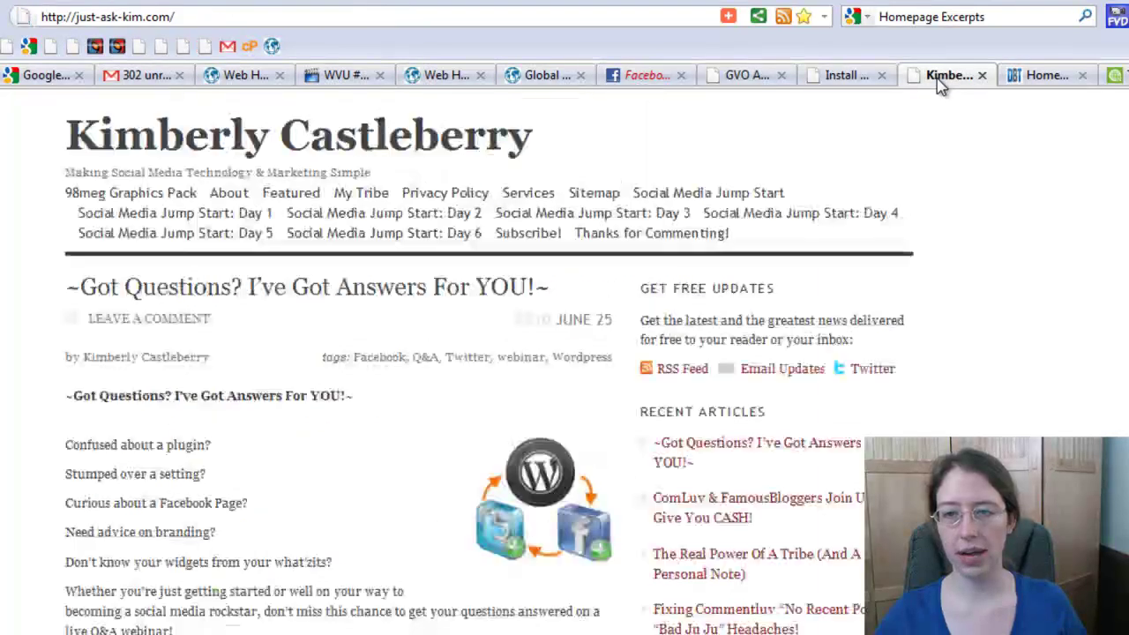
click(860, 78)
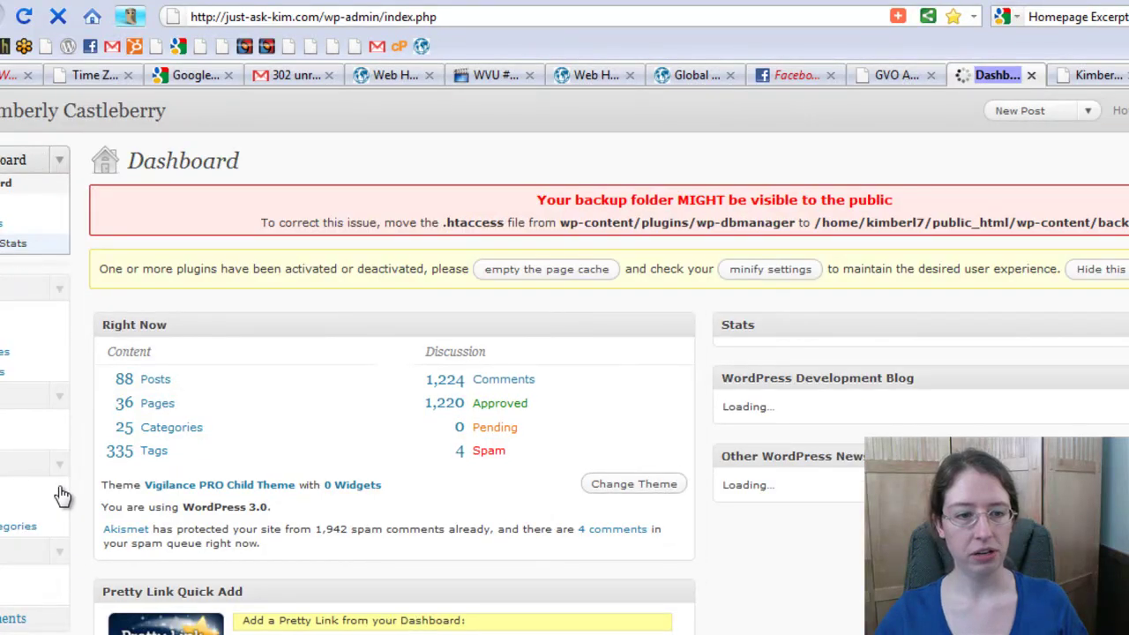
scroll(35, 557, down, 3)
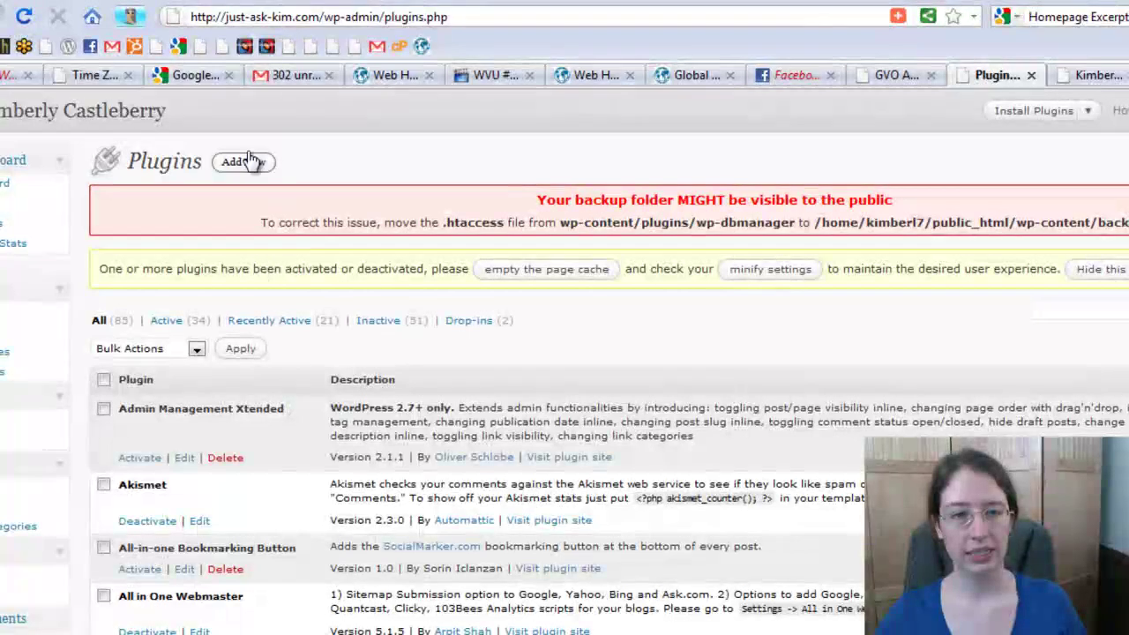
click(251, 163)
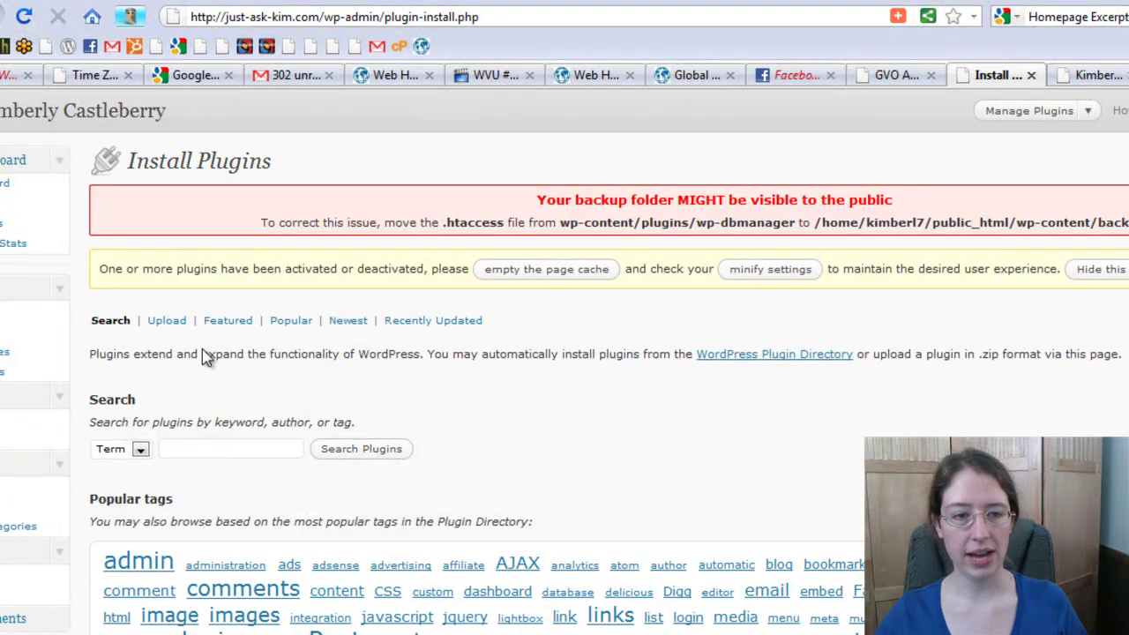
click(169, 322)
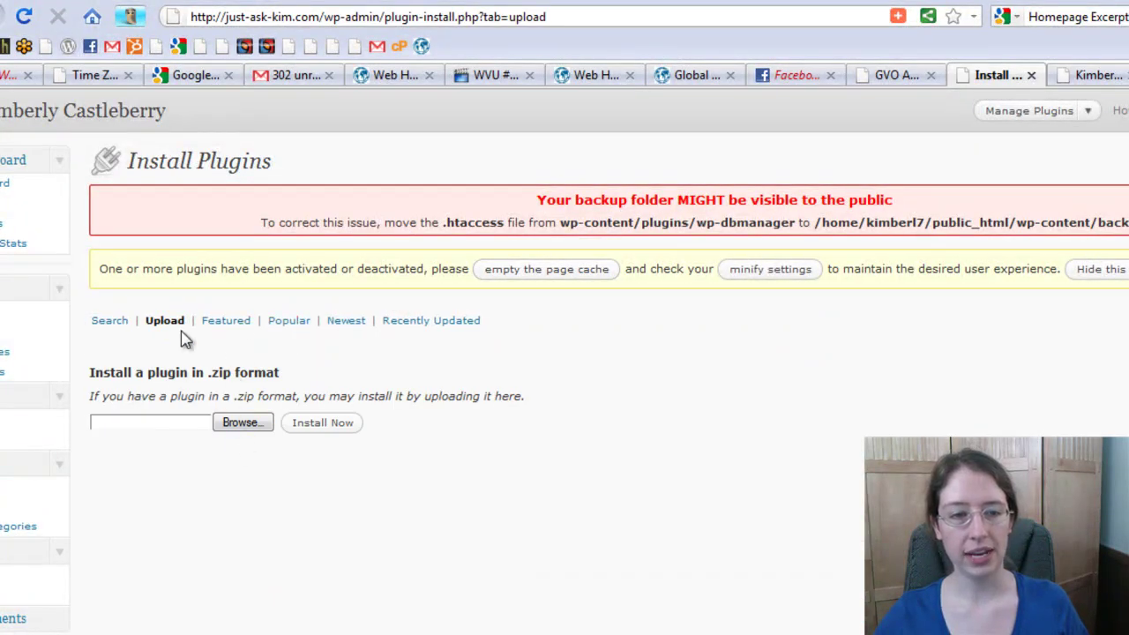
click(234, 429)
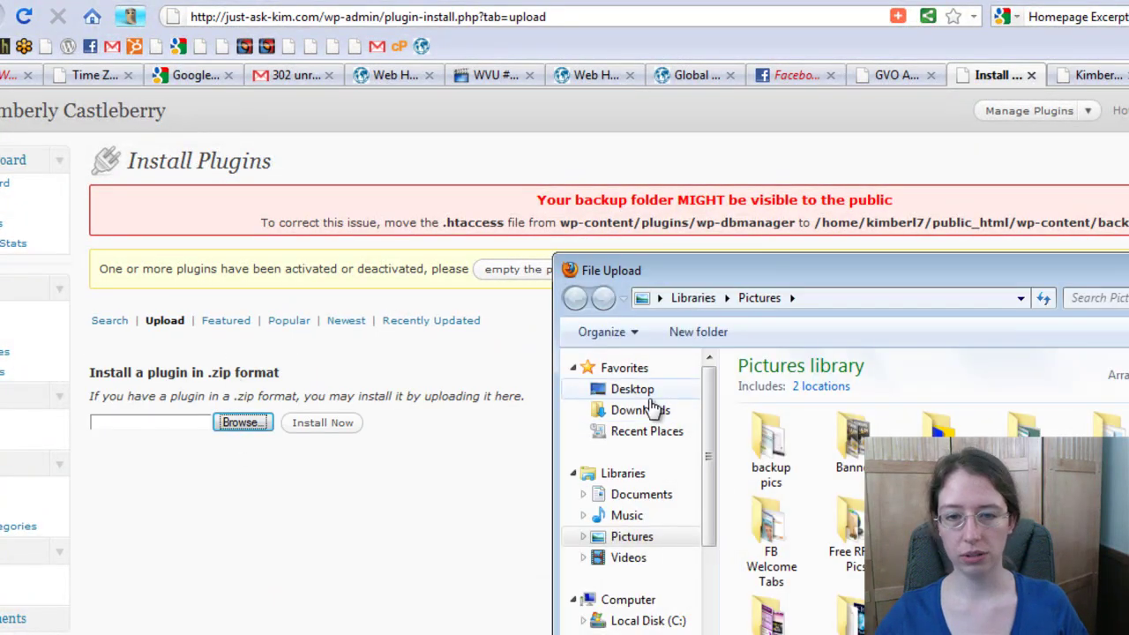
click(629, 410)
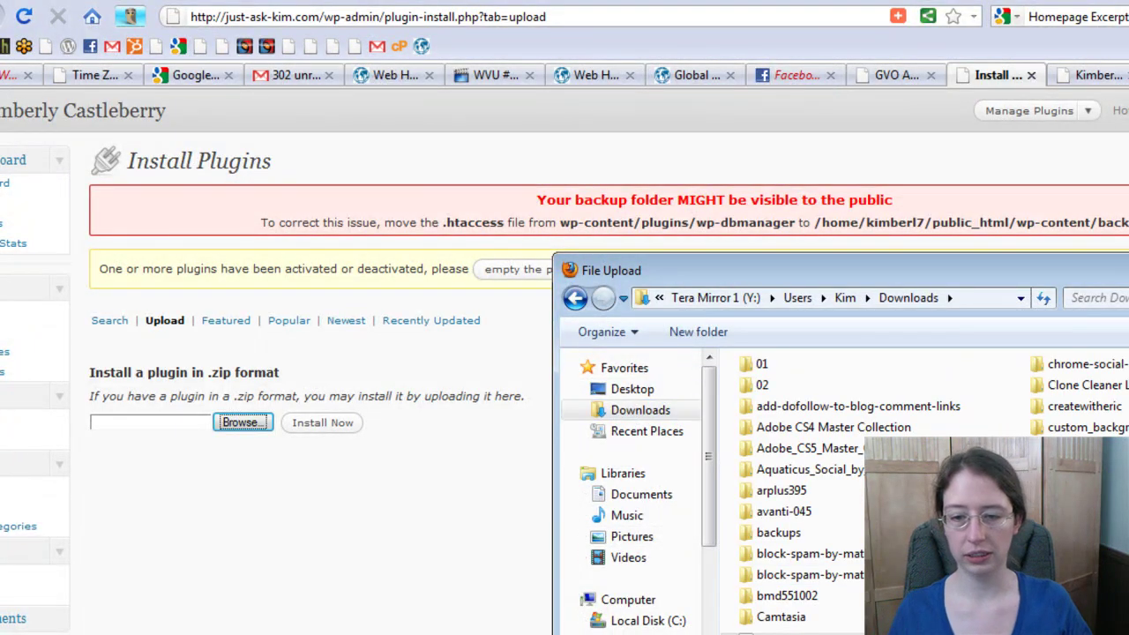
key(Return)
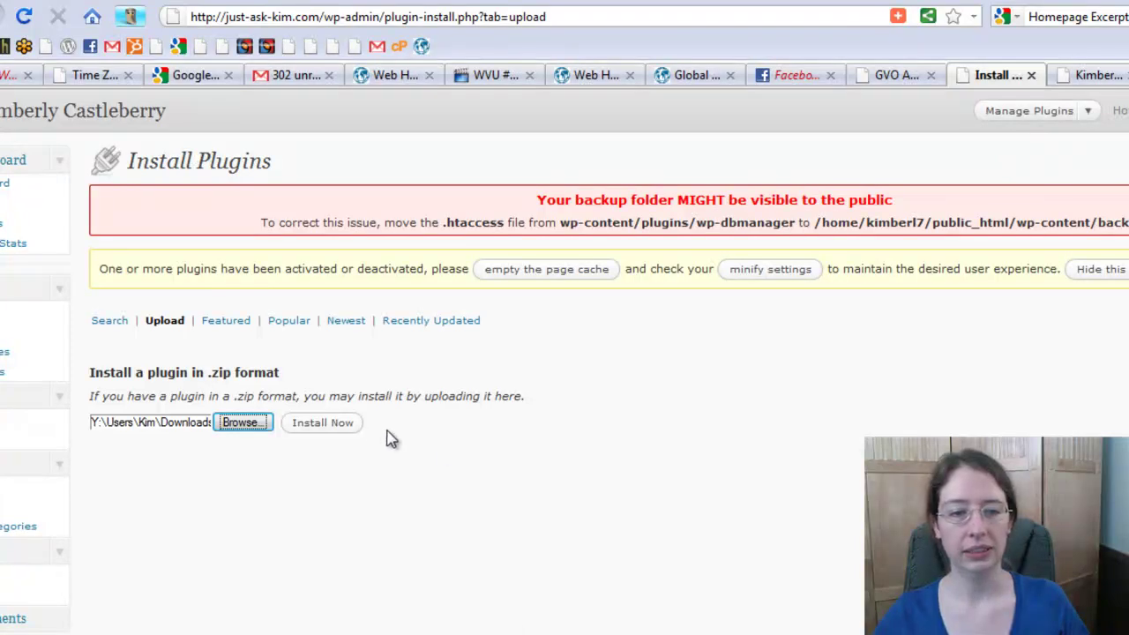
click(347, 426)
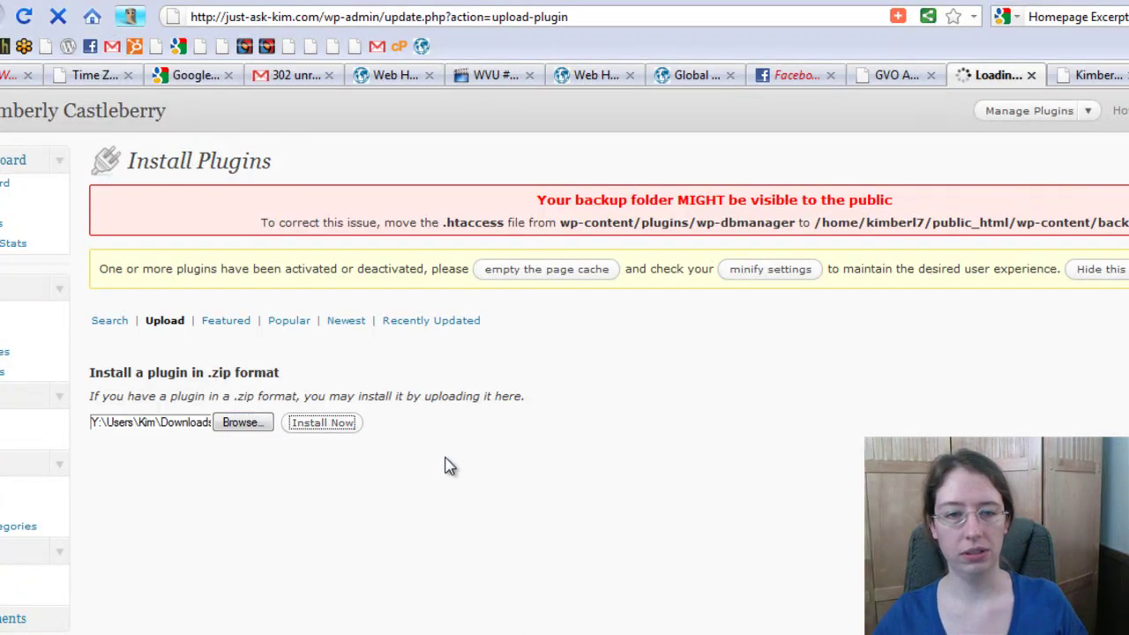
Step: Activate the newly installed Homepage Excerpts plugin
click(201, 389)
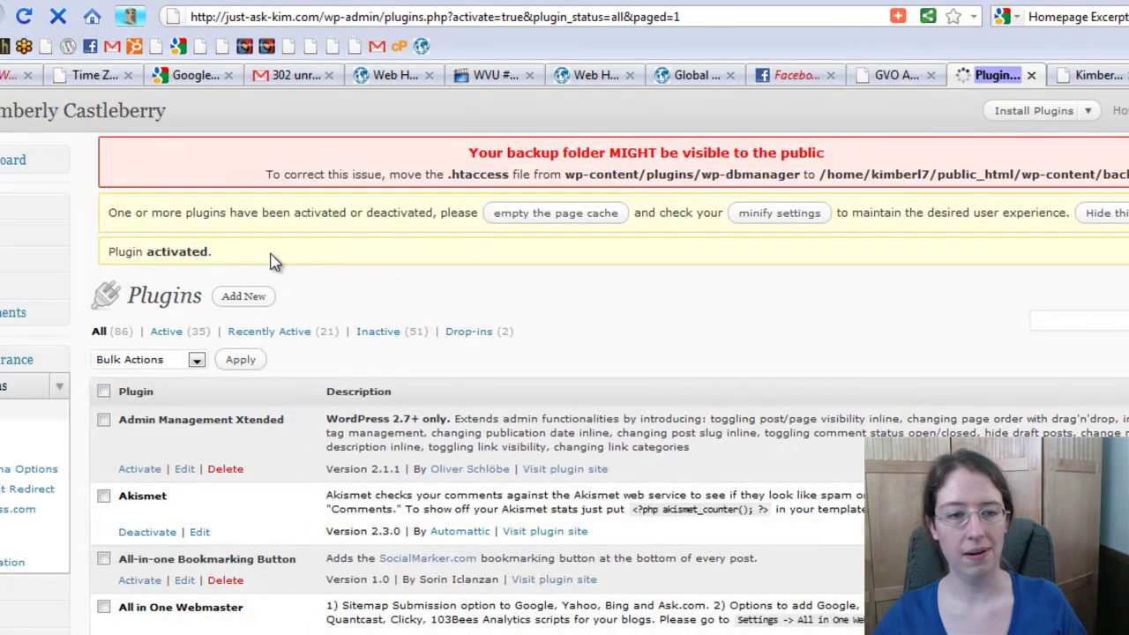
scroll(285, 285, down, 3)
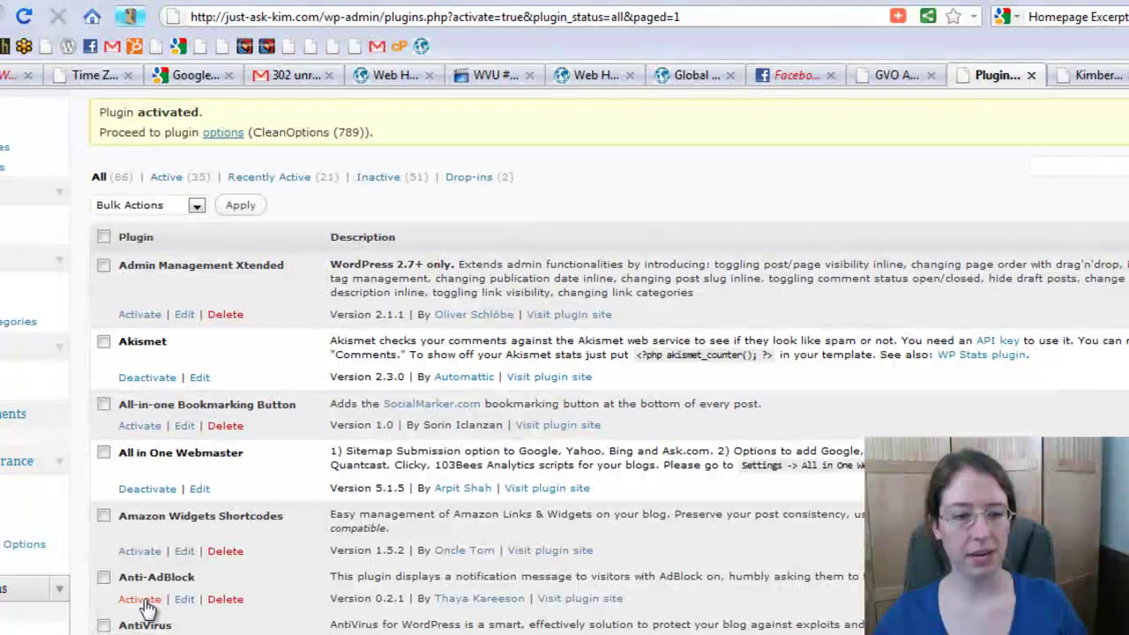
scroll(146, 605, down, 10)
scroll(146, 605, down, 5)
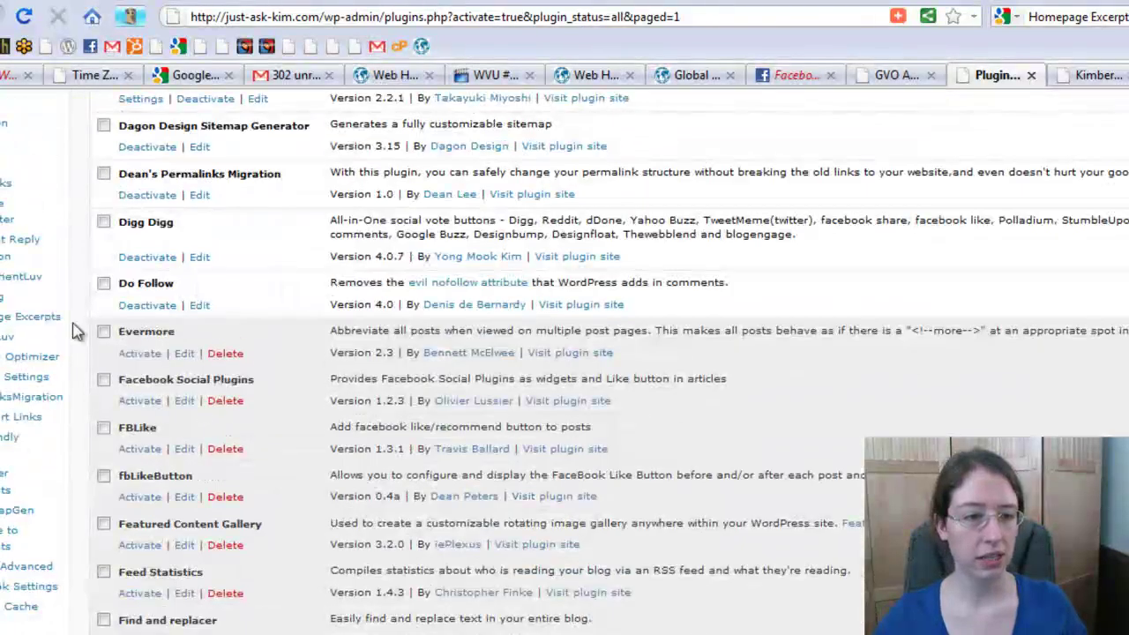
Step: Set Homepage Excerpts to show 1 post in full with custom excerpts off, and save
click(165, 198)
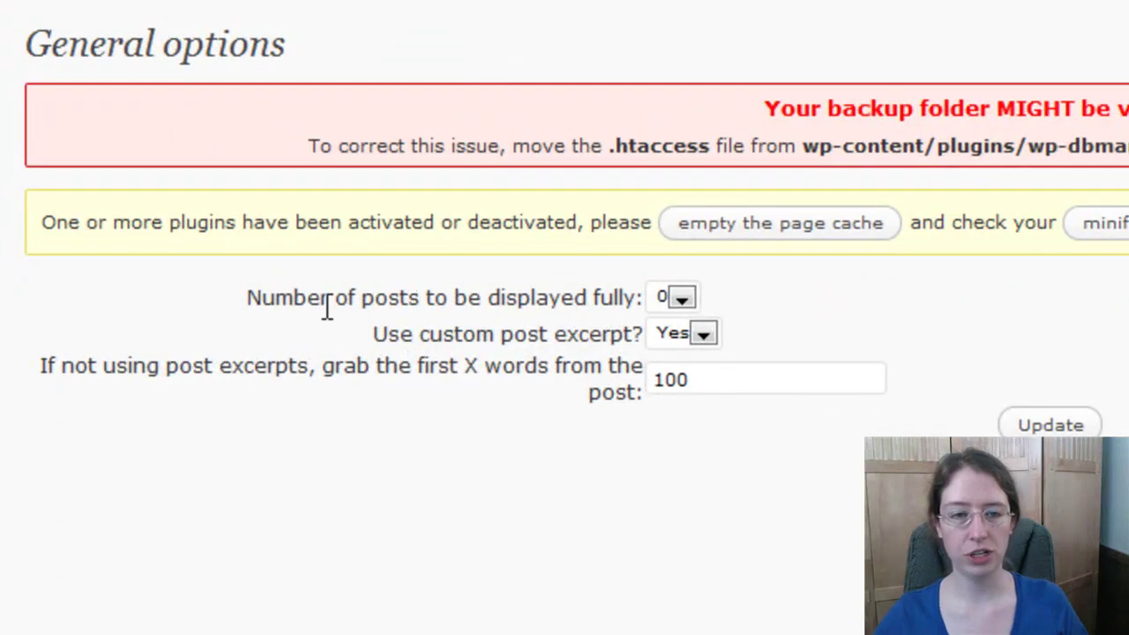
click(684, 299)
click(840, 292)
click(698, 295)
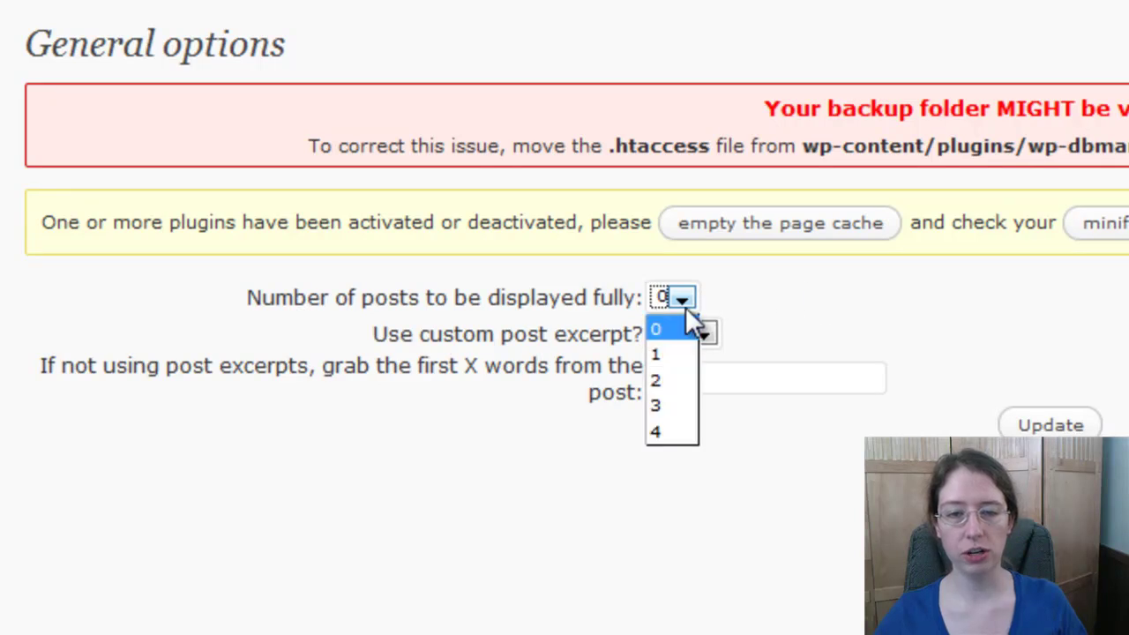
click(665, 343)
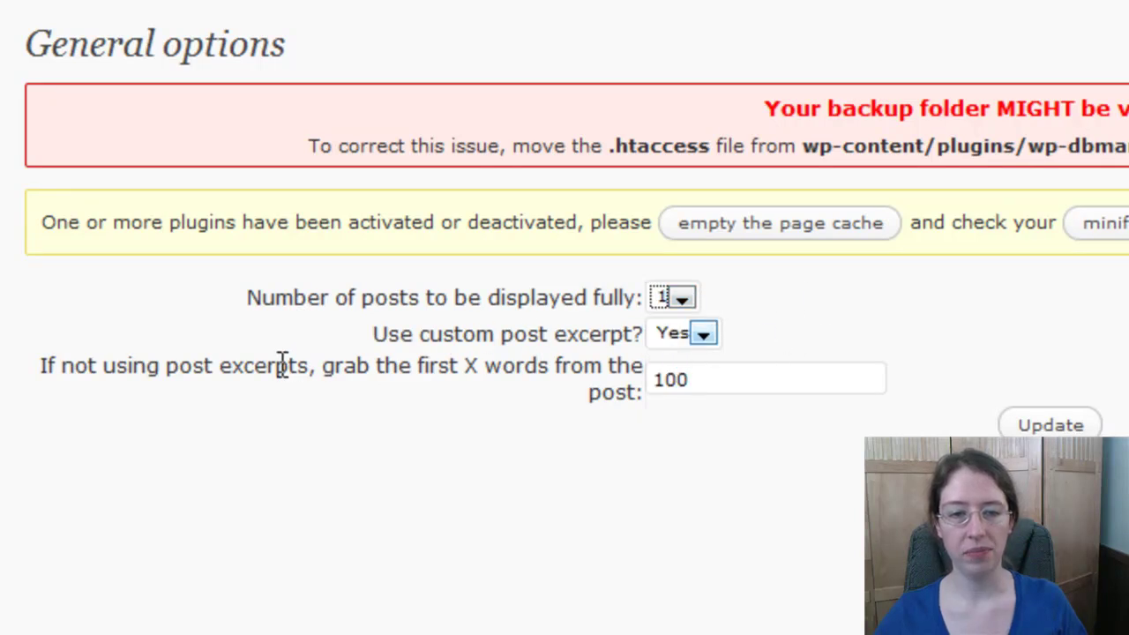
click(706, 331)
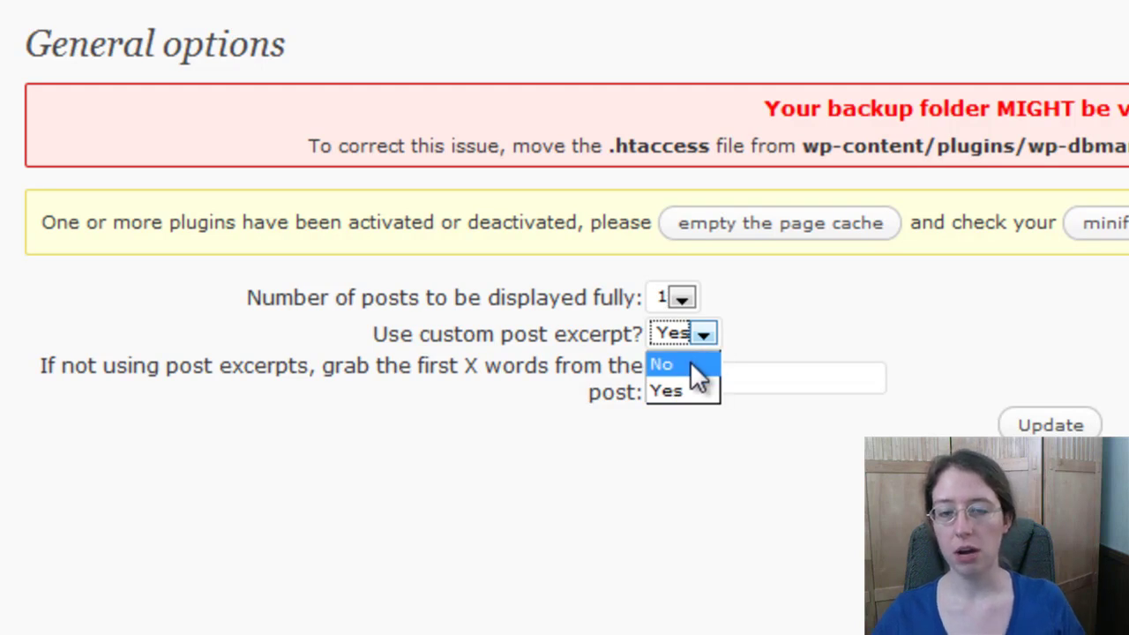
click(692, 363)
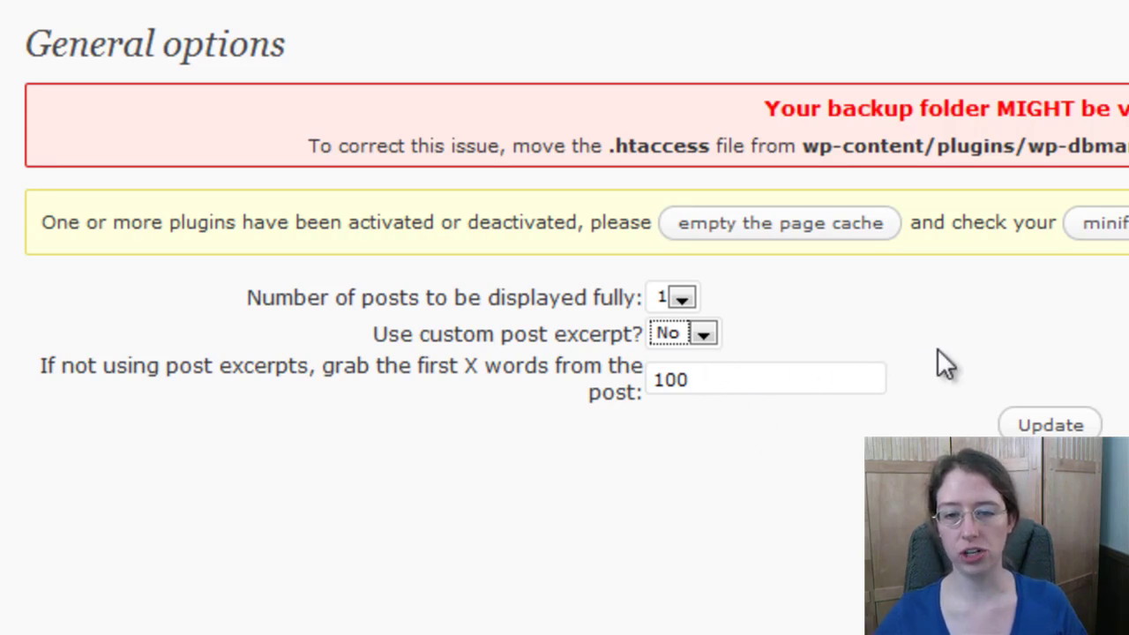
click(1052, 426)
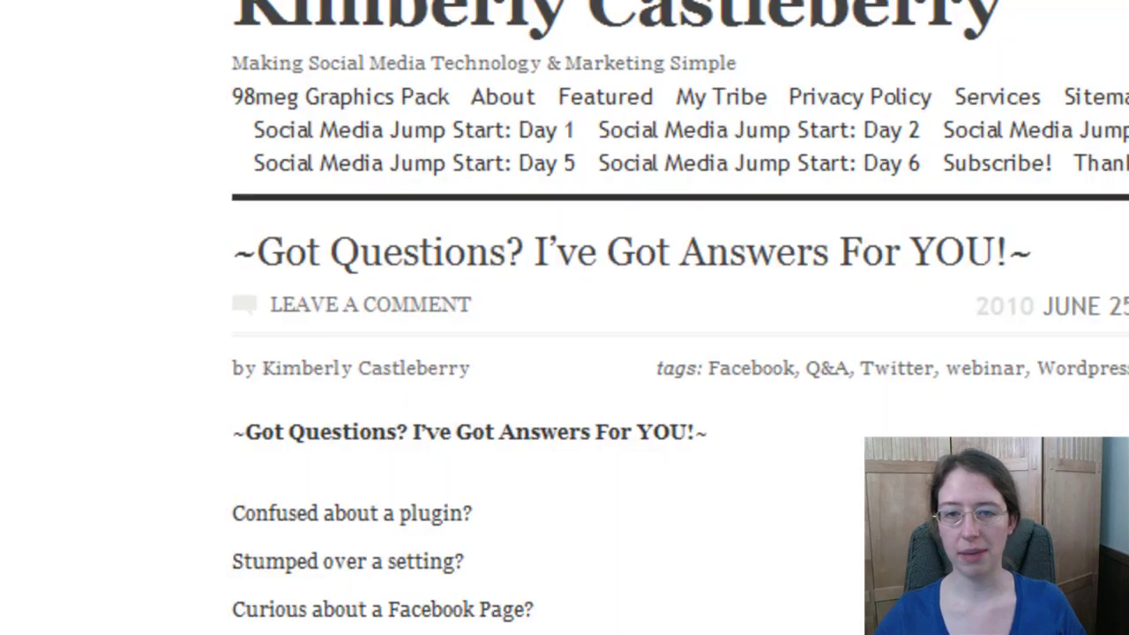
Step: Review the blog homepage: newest post in full, older posts as excerpts with Continue Reading links
click(770, 40)
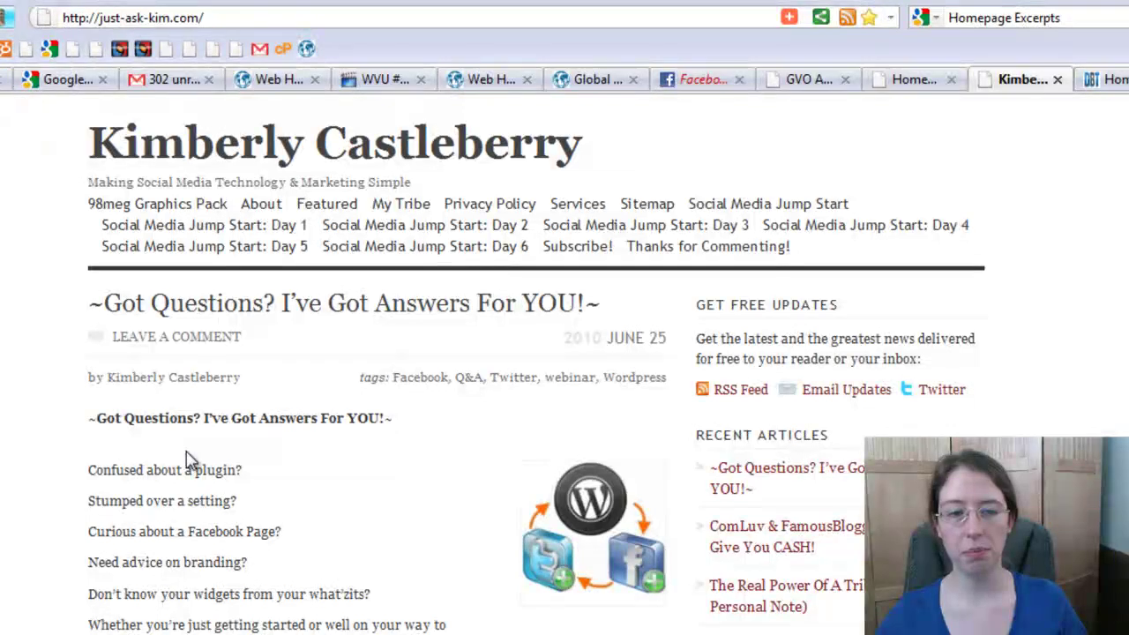
scroll(188, 459, down, 1)
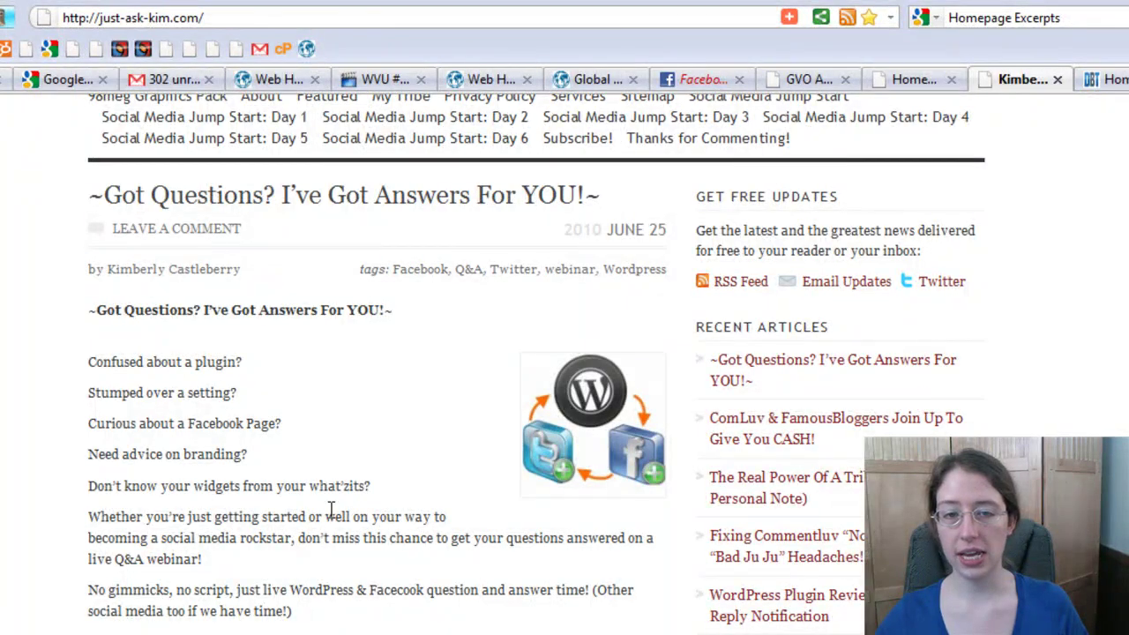
key(ctrl+shift+Tab)
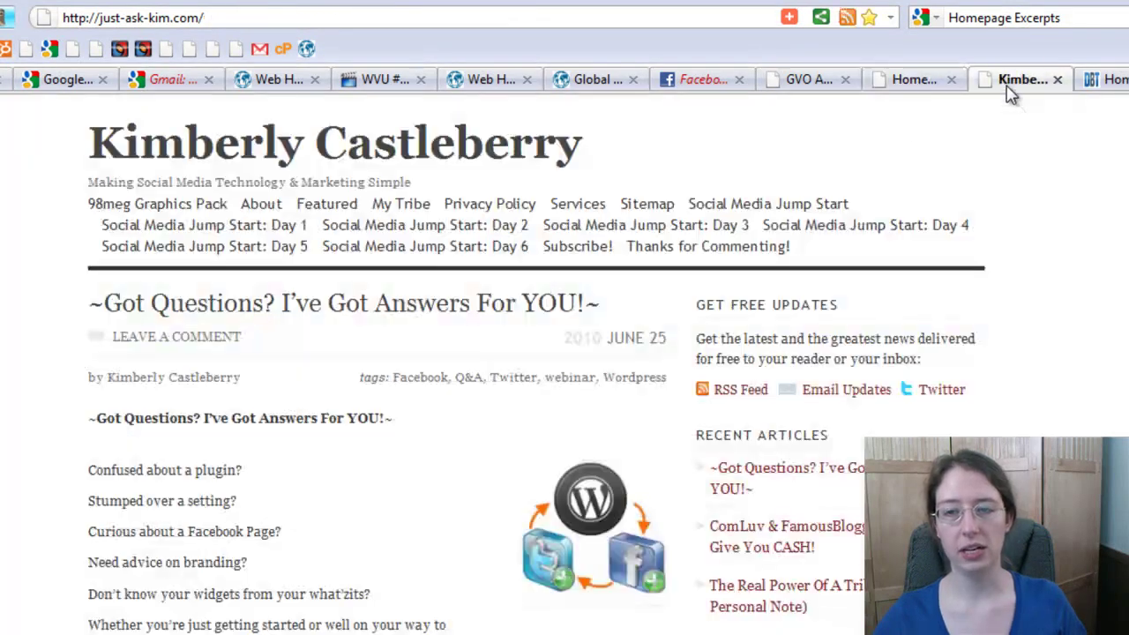
click(1008, 86)
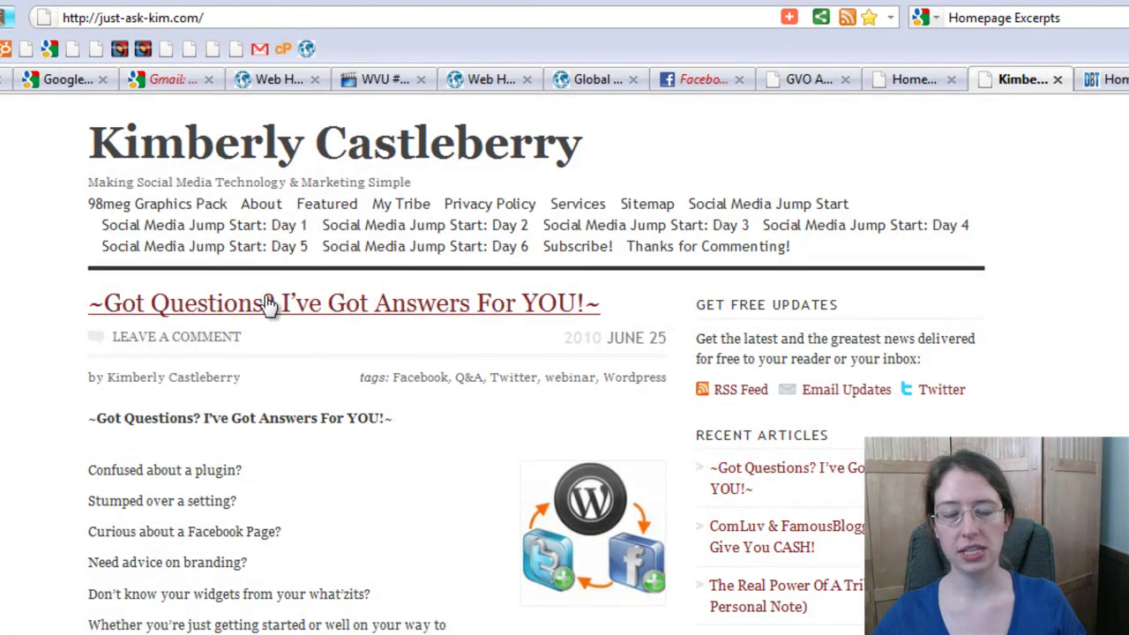
scroll(227, 401, down, 3)
scroll(227, 401, down, 6)
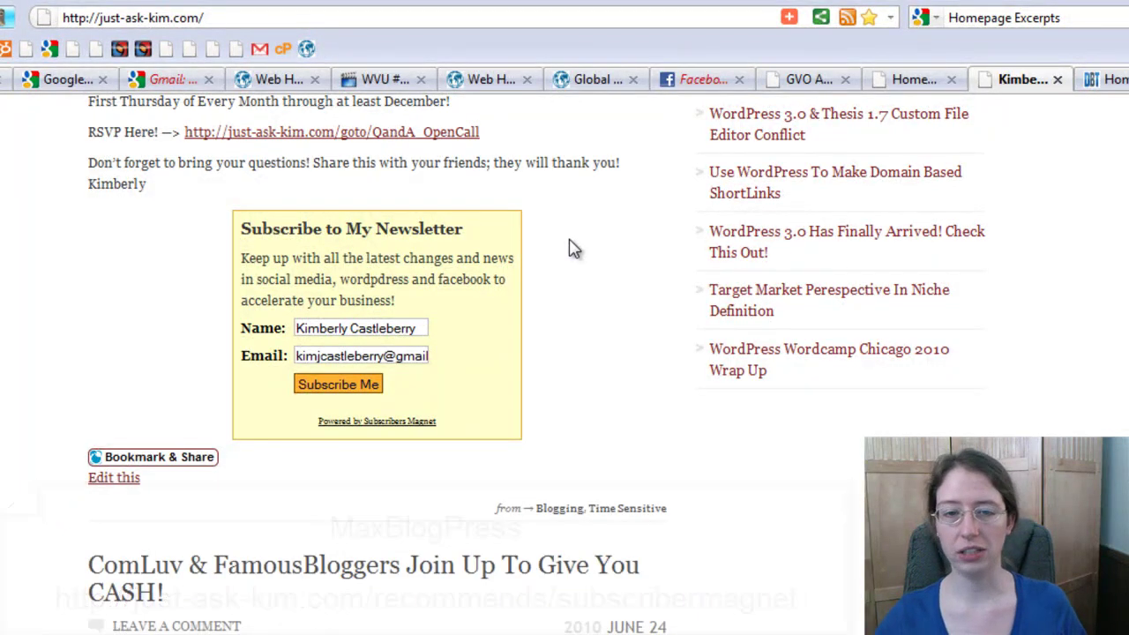
scroll(568, 249, down, 2)
scroll(573, 247, up, 5)
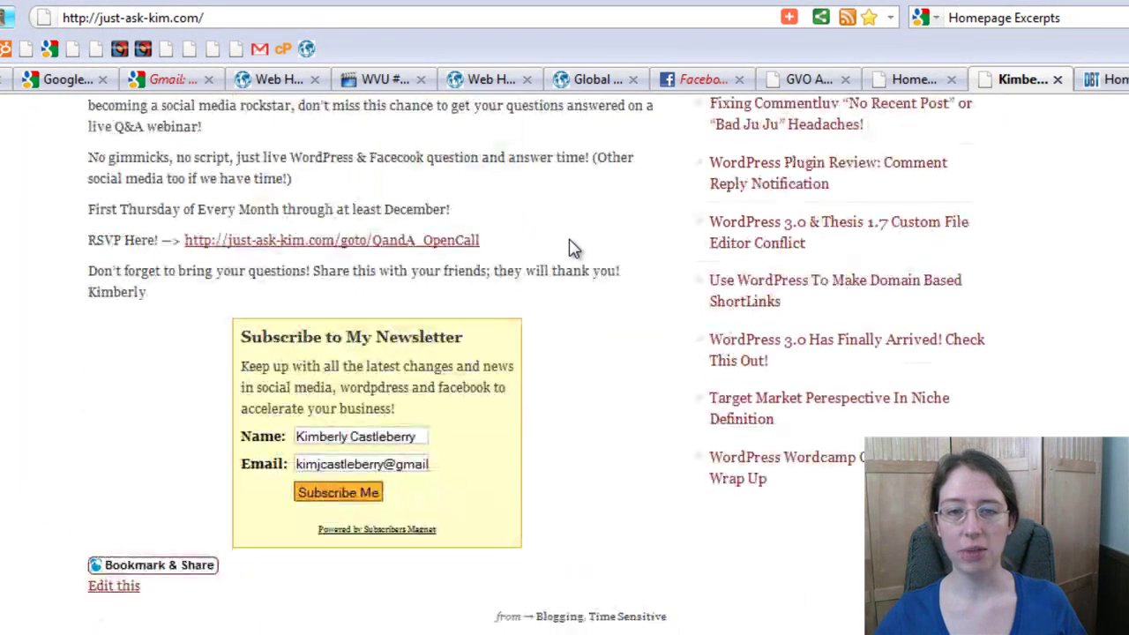
scroll(362, 274, down, 2)
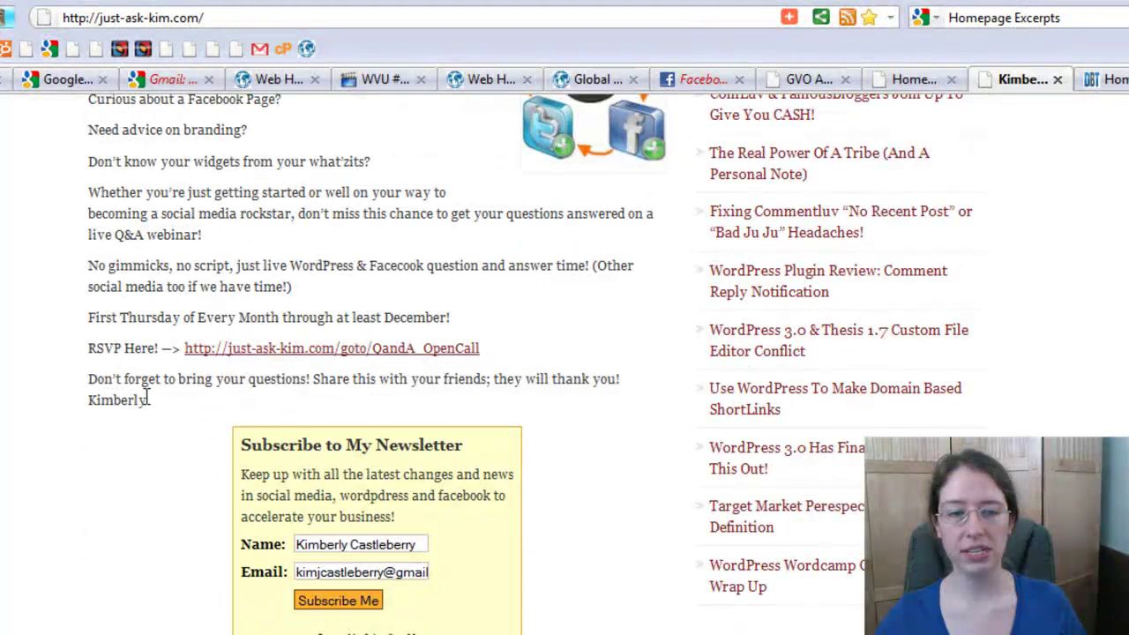
scroll(184, 397, down, 1)
scroll(184, 403, down, 5)
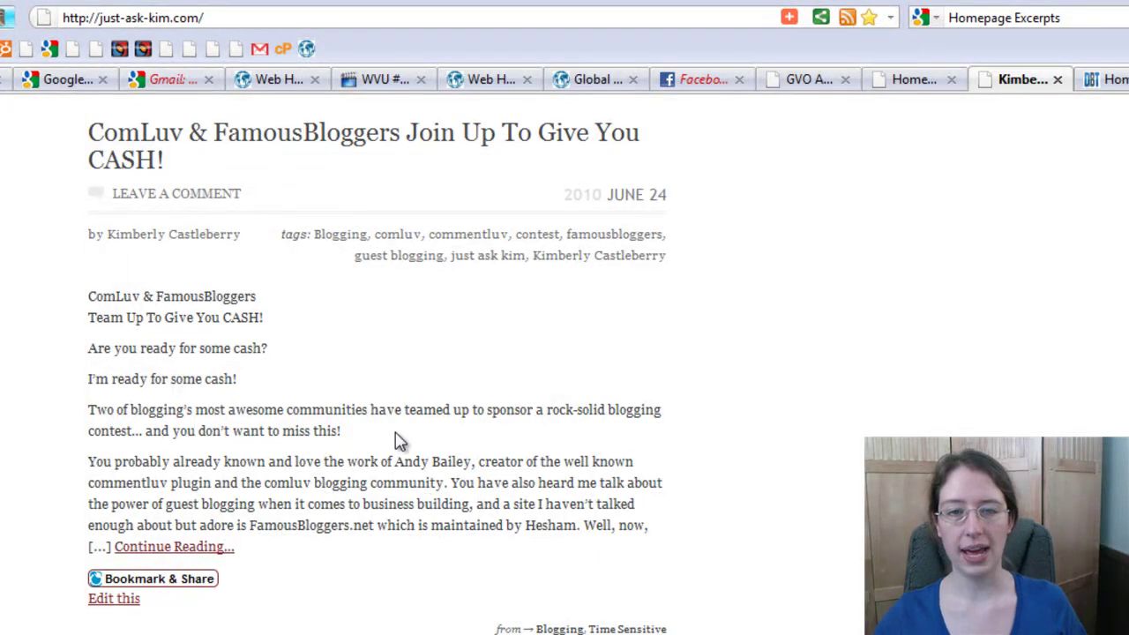
scroll(500, 307, down, 6)
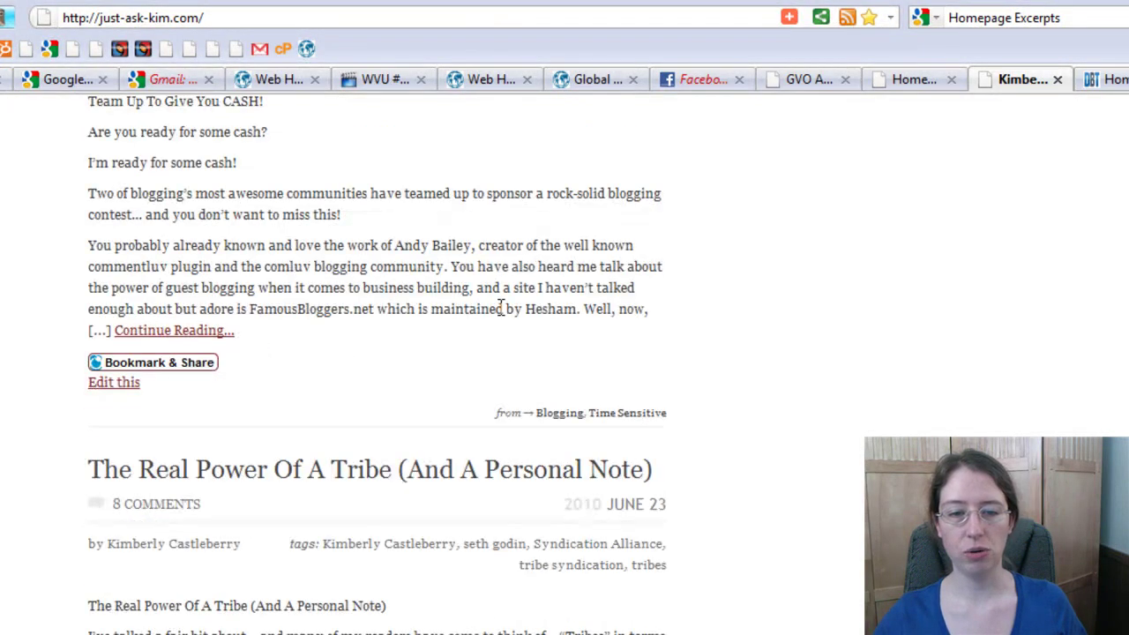
scroll(500, 306, down, 5)
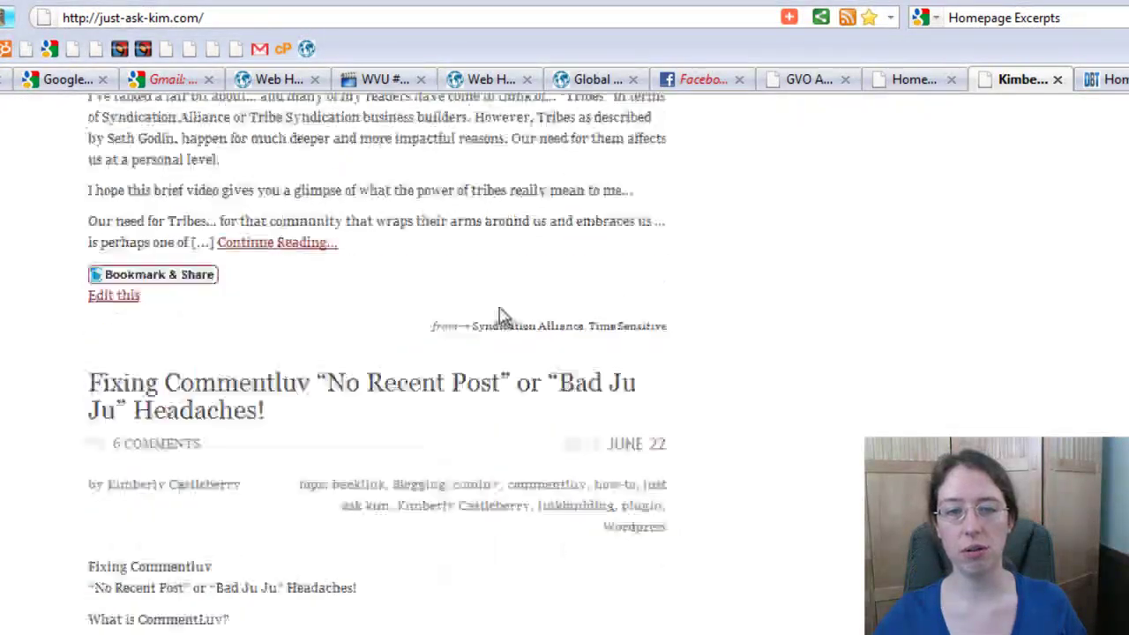
scroll(502, 317, up, 4)
scroll(501, 317, up, 10)
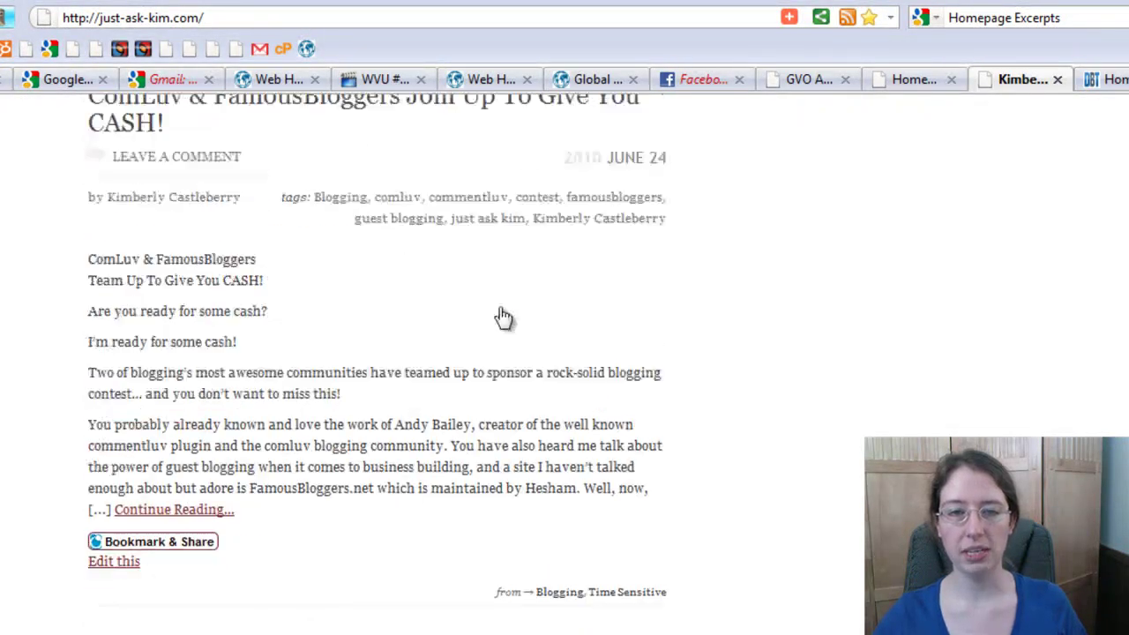
Step: Change Homepage Excerpts to show 0 posts in full and save
click(898, 79)
click(374, 376)
click(361, 399)
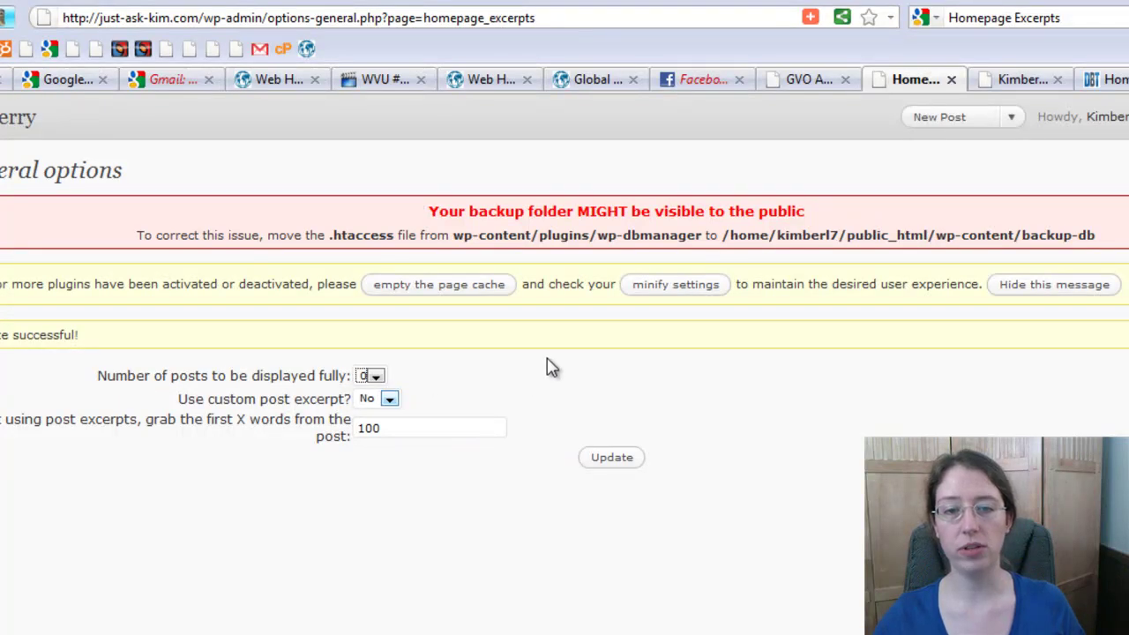
click(612, 461)
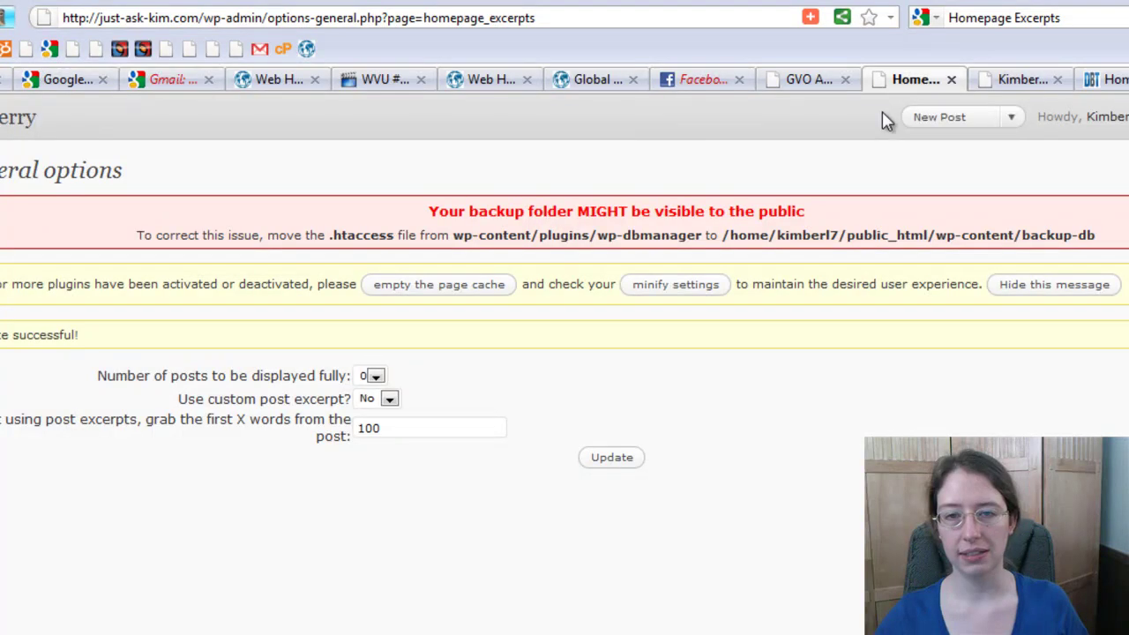
Step: Reload the blog homepage to apply the new setting
click(1005, 80)
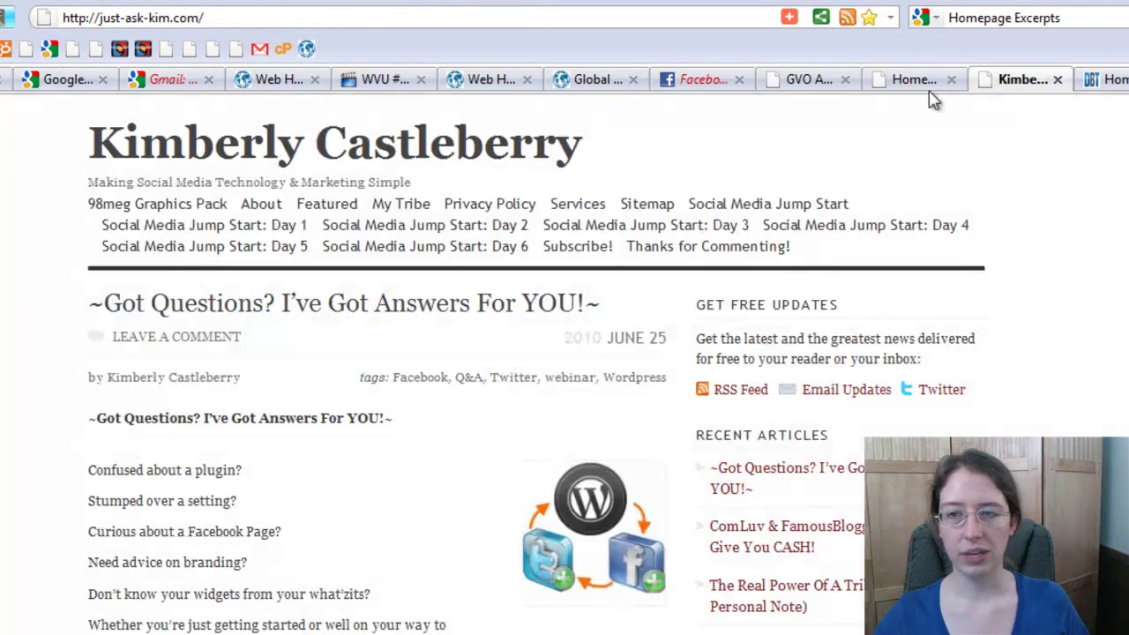
right_click(1010, 80)
click(1043, 173)
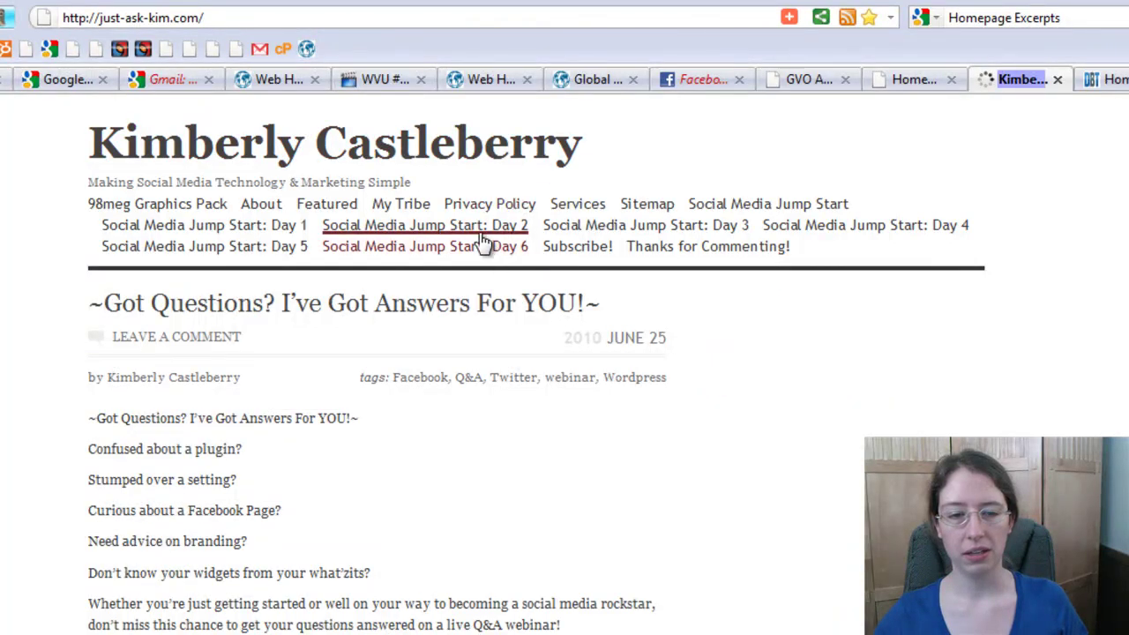
scroll(490, 247, down, 3)
scroll(483, 242, up, 1)
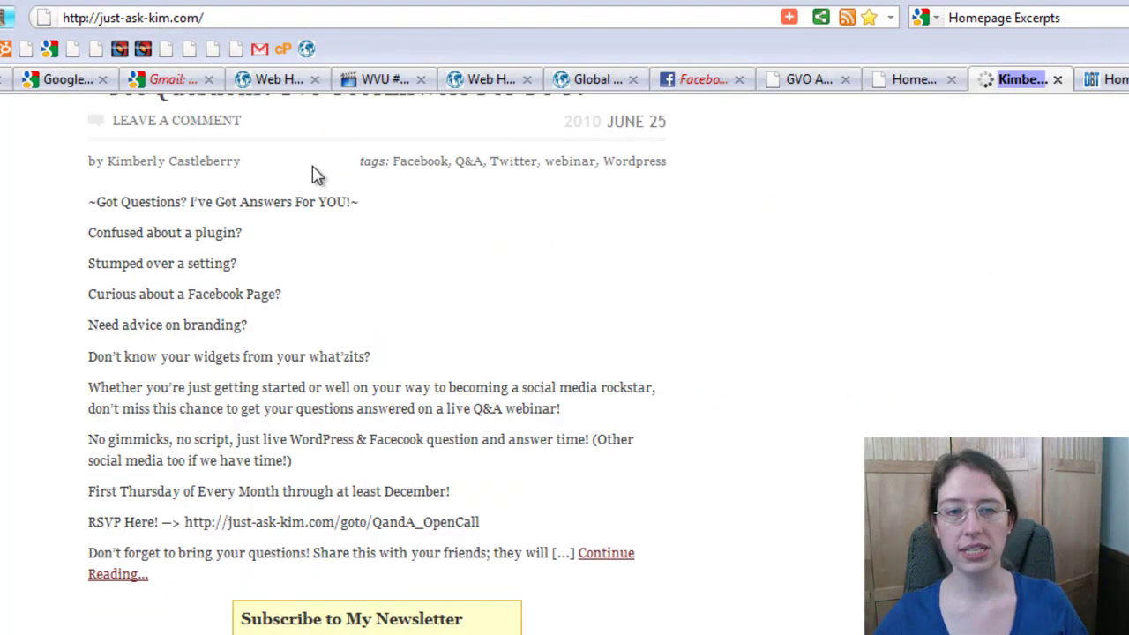
scroll(405, 199, up, 1)
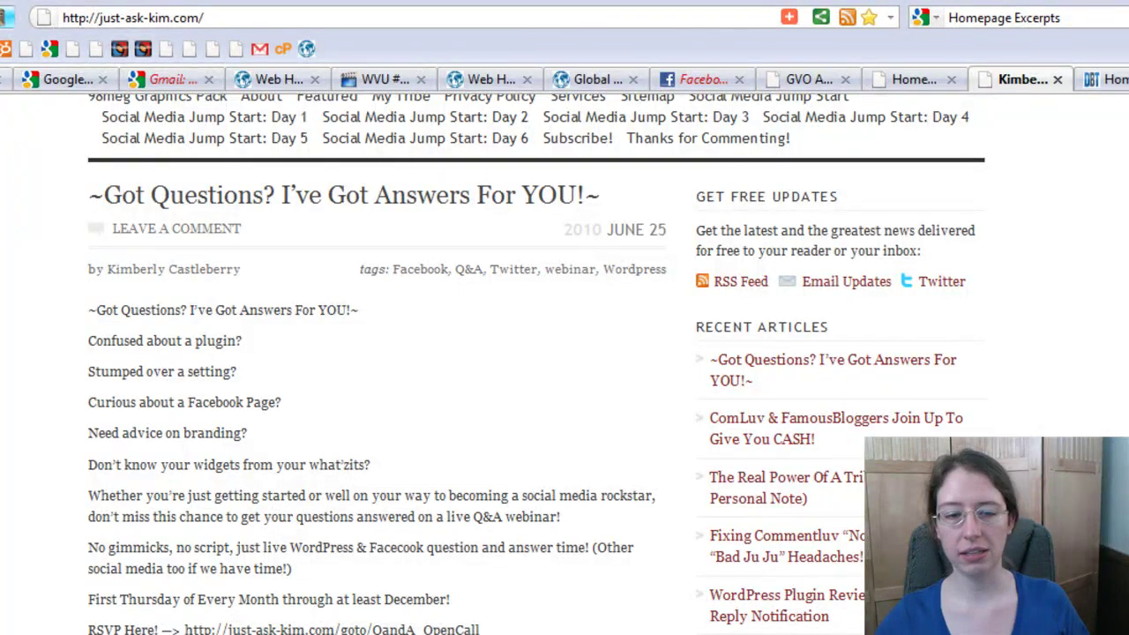
scroll(293, 403, down, 3)
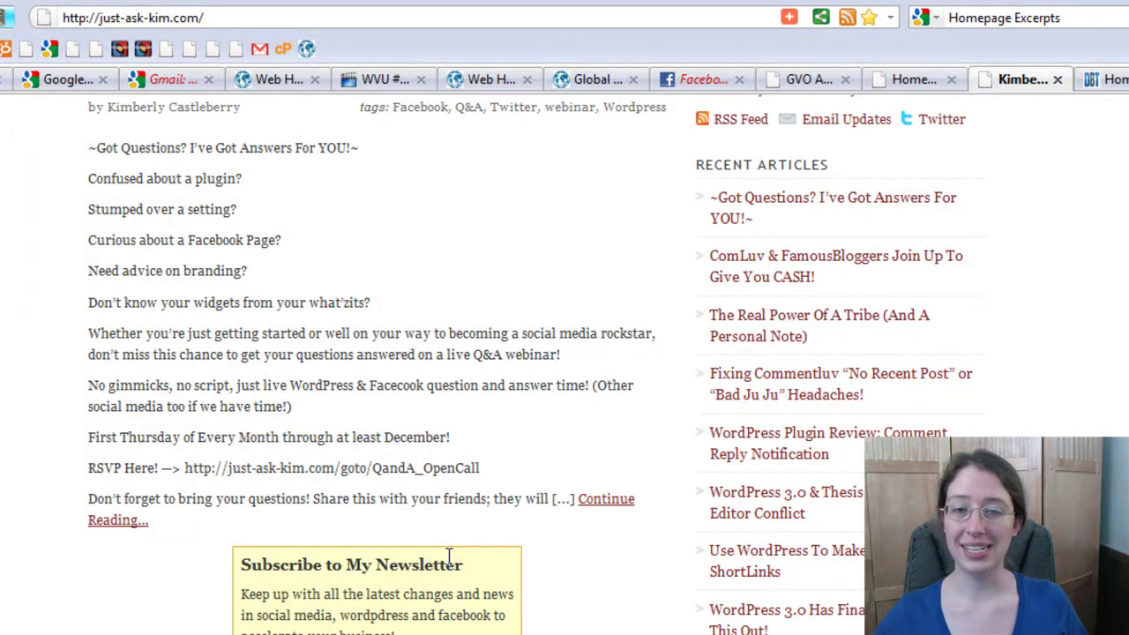
scroll(449, 551, up, 3)
scroll(445, 555, down, 4)
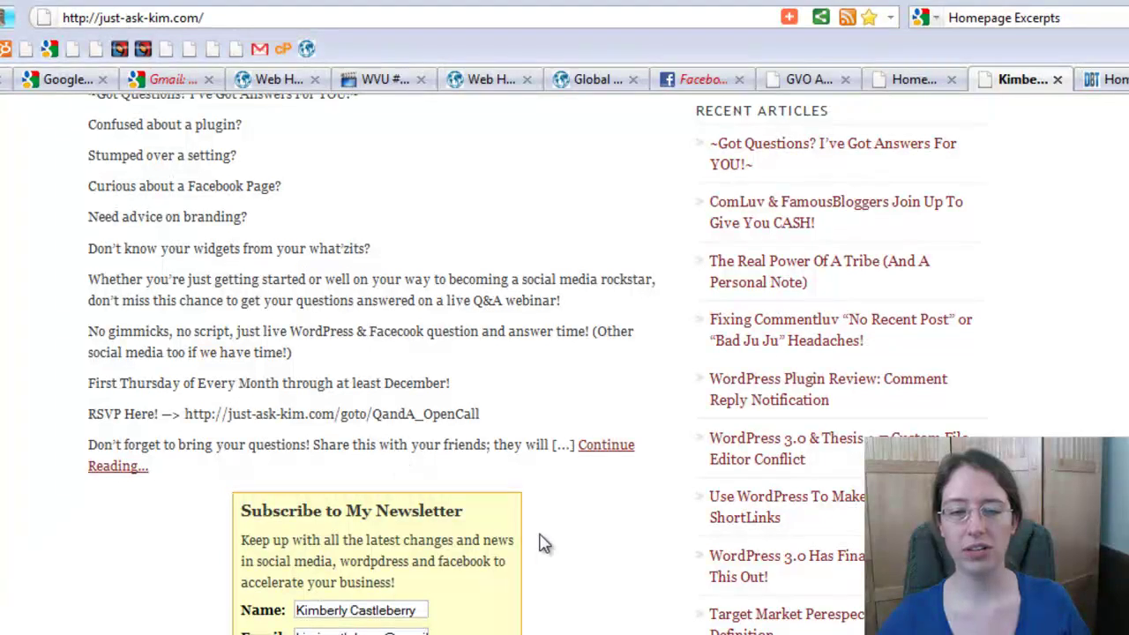
scroll(485, 491, up, 3)
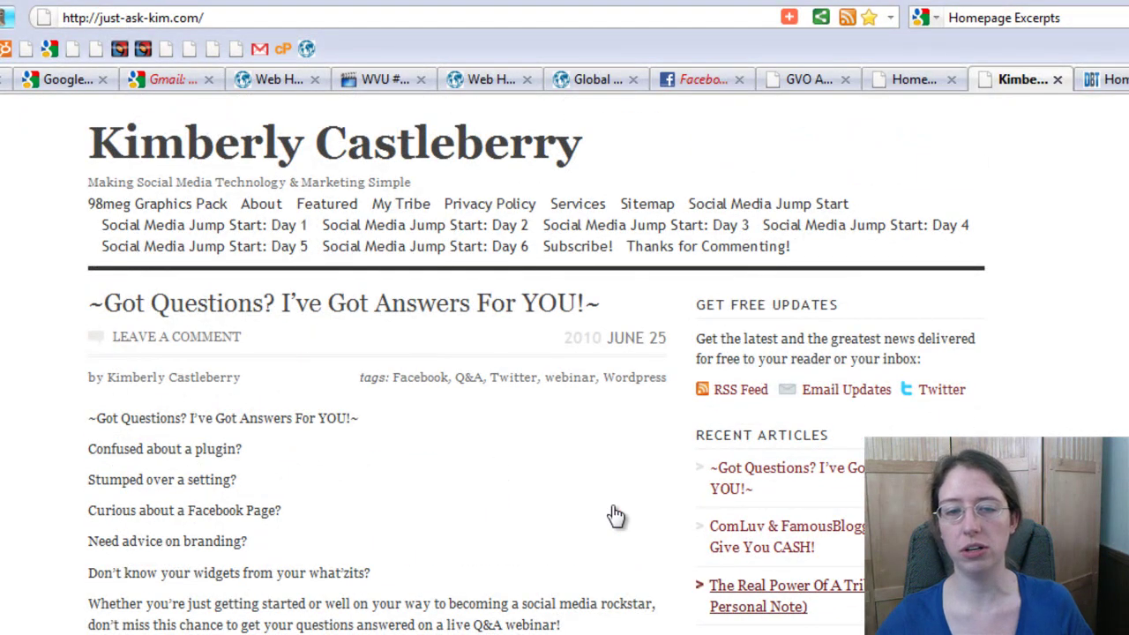
scroll(616, 515, down, 10)
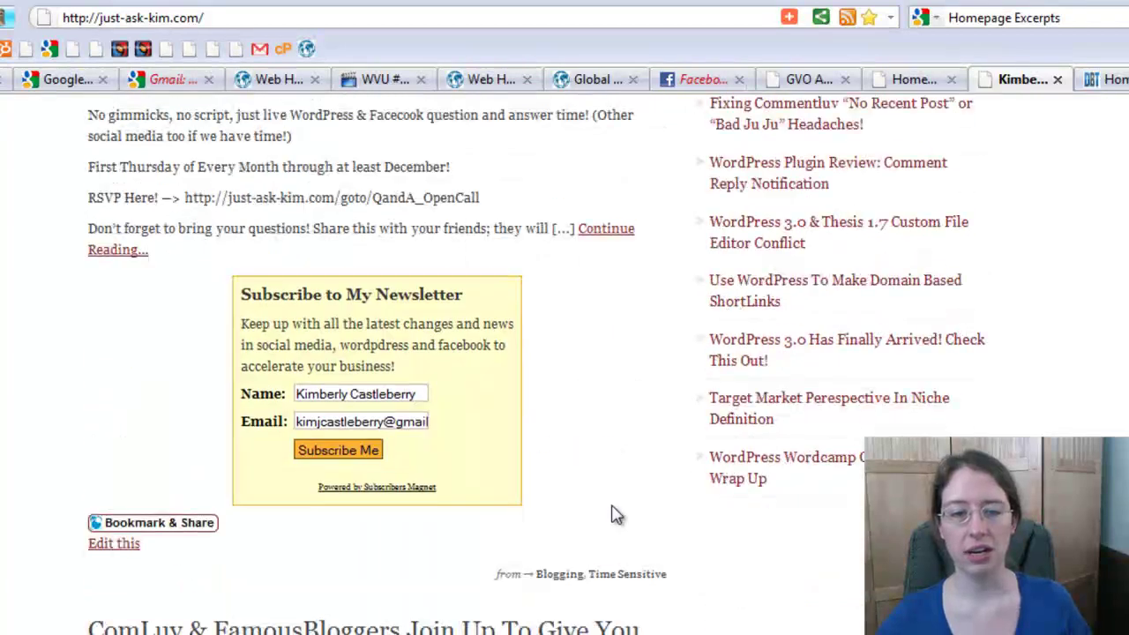
scroll(615, 515, down, 8)
scroll(616, 515, up, 6)
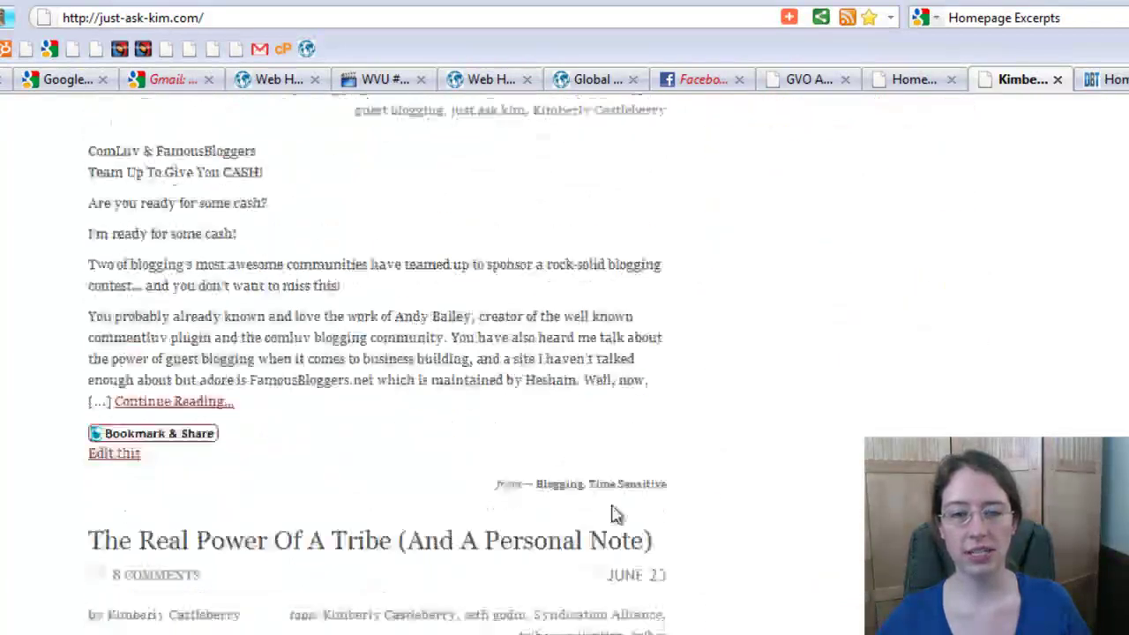
scroll(616, 515, up, 12)
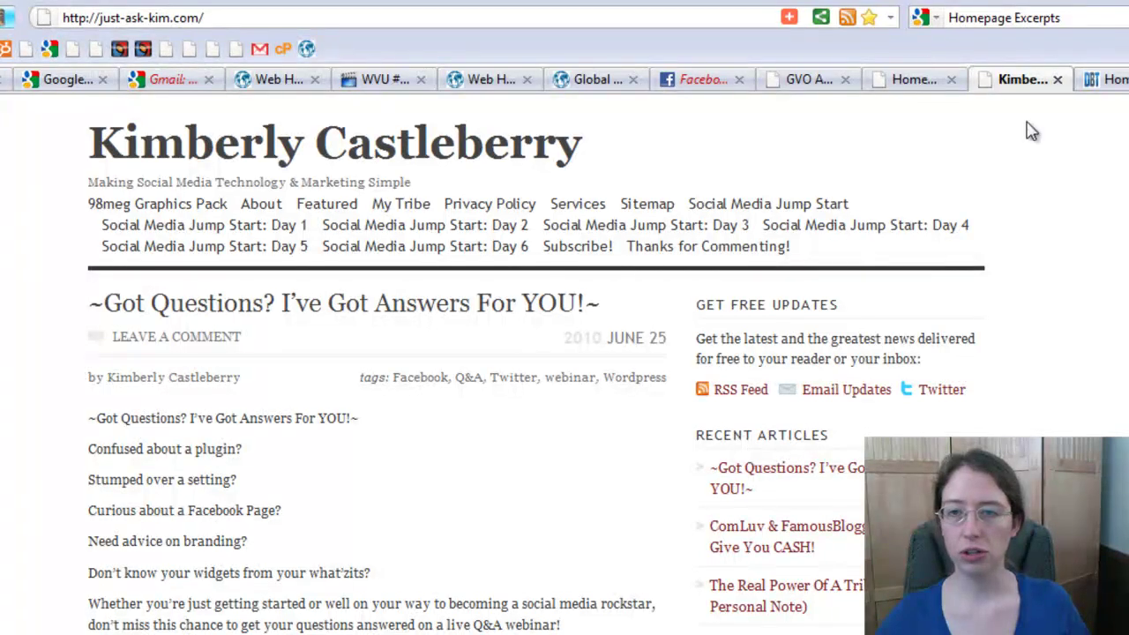
Step: Return to the Homepage Excerpts settings and highlight the 'Use custom post excerpt?' option
click(912, 82)
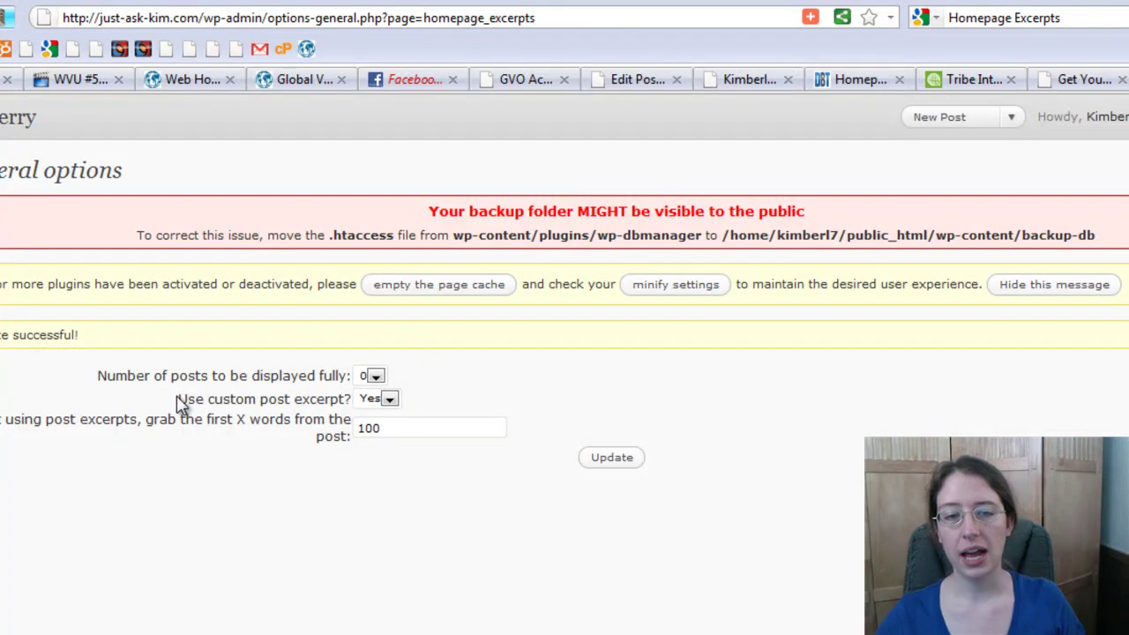
drag(190, 399, 359, 406)
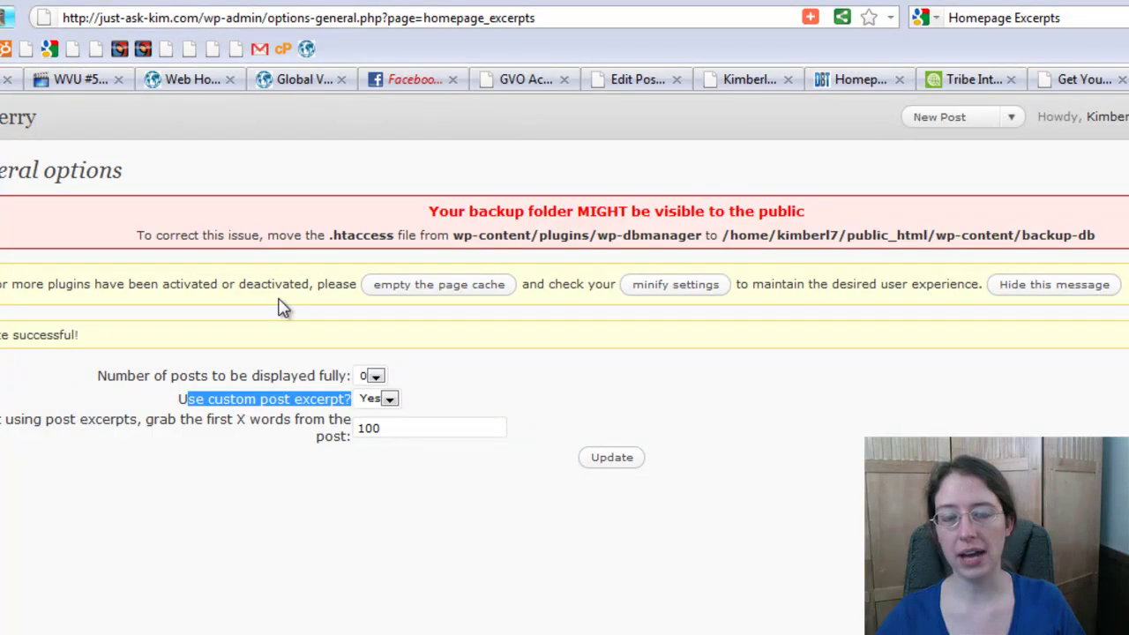
click(11, 258)
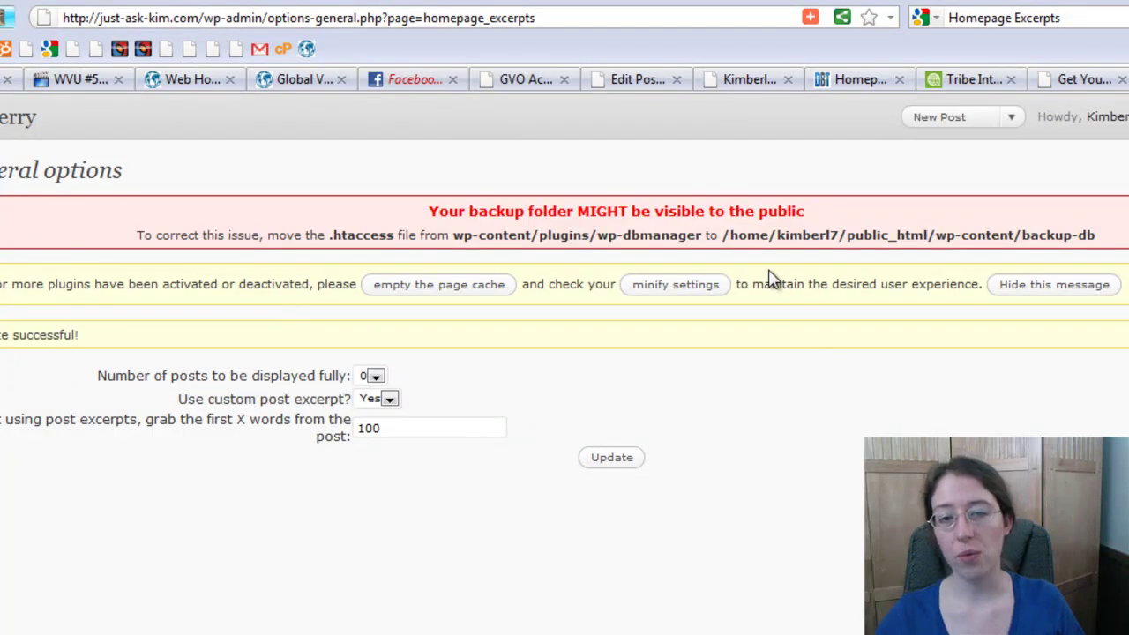